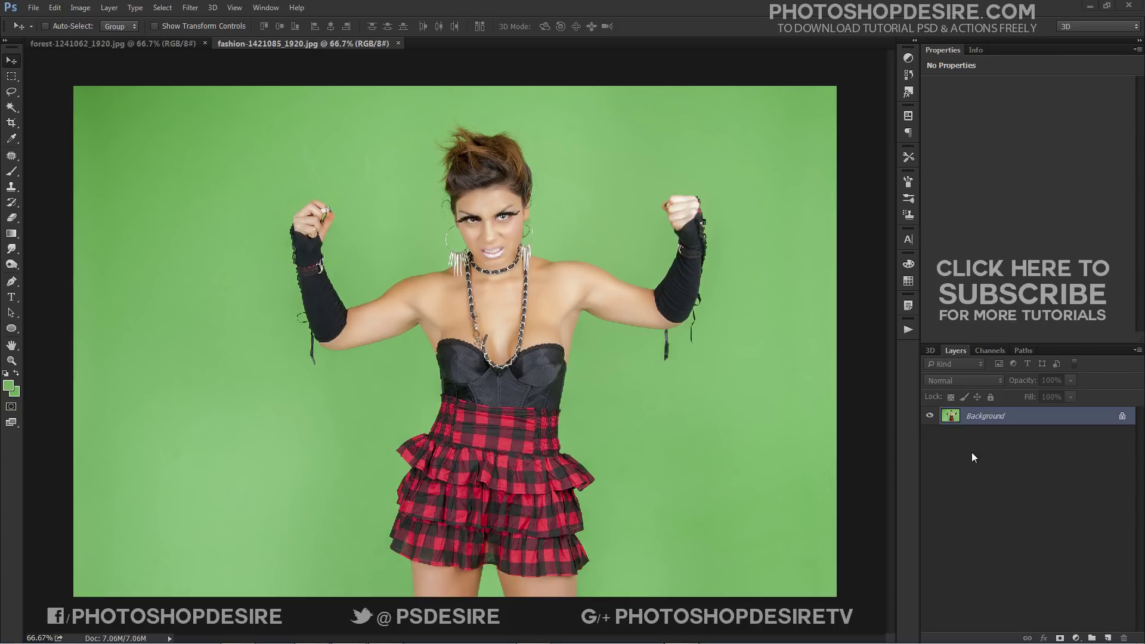
- Duplicate the Background layer to create a Background copy layer
{"action": "right_click", "coordinate": [981, 421]}
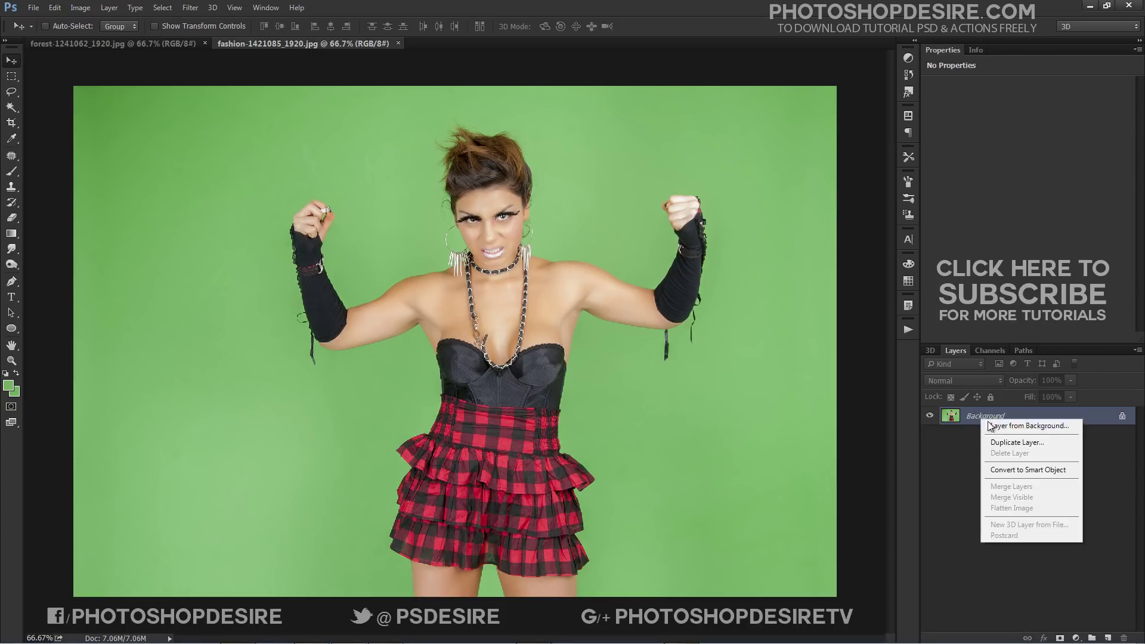
{"action": "left_click", "coordinate": [1004, 445]}
{"action": "left_click", "coordinate": [524, 137]}
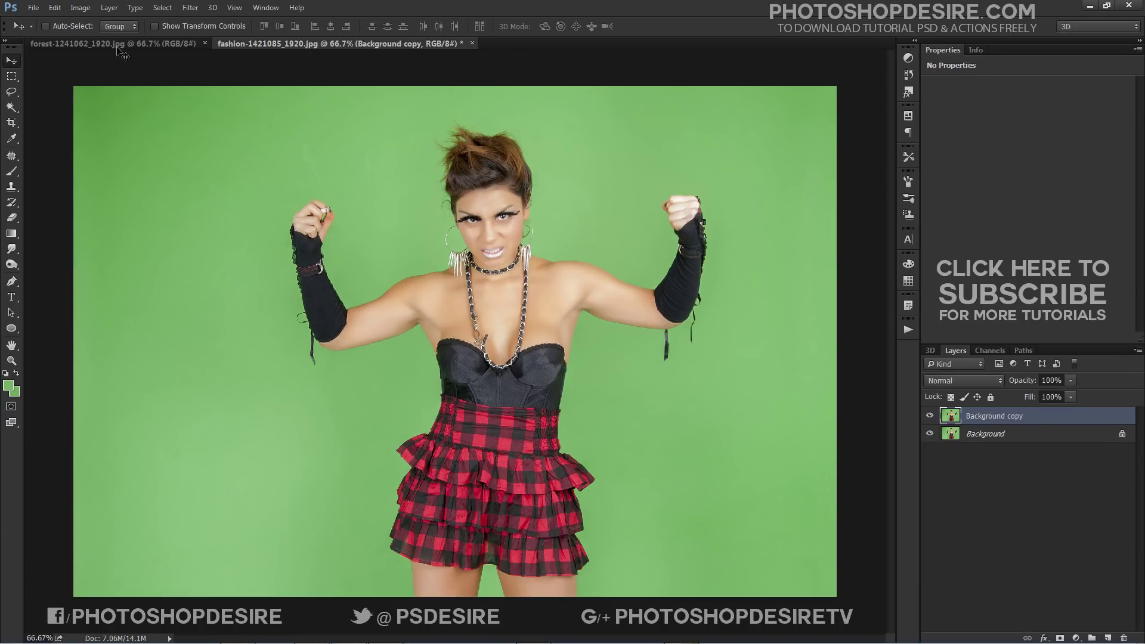
- Make an inverted Color Range selection of the green backdrop so only the model is selected
{"action": "left_click", "coordinate": [163, 8]}
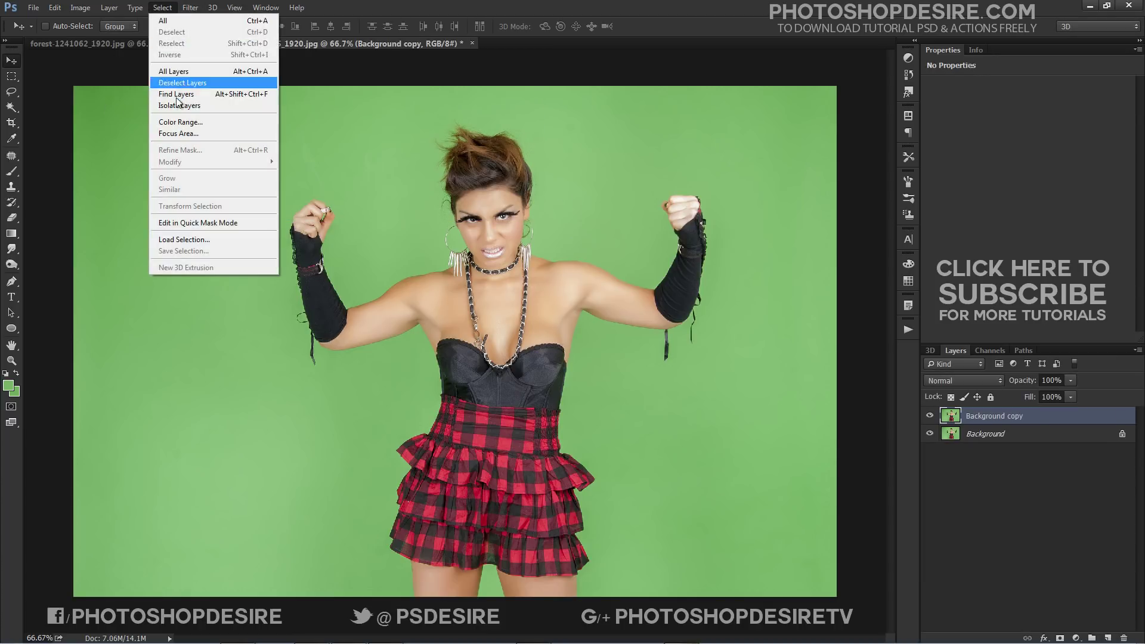
{"action": "left_click", "coordinate": [202, 119]}
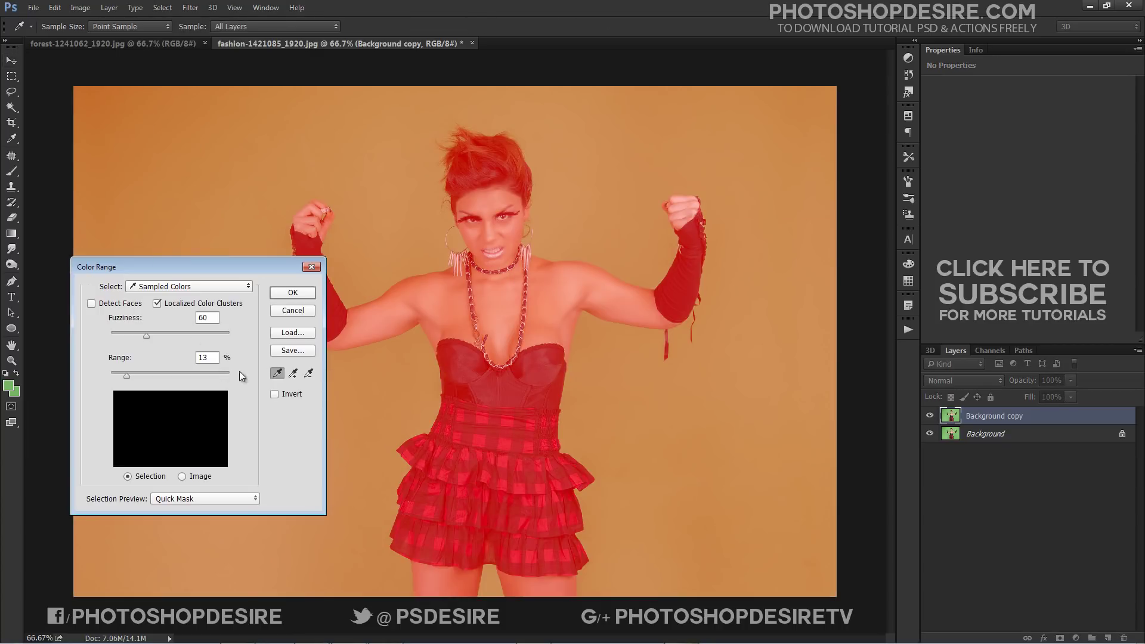
{"action": "left_click_drag", "start_coordinate": [388, 198], "coordinate": [222, 395]}
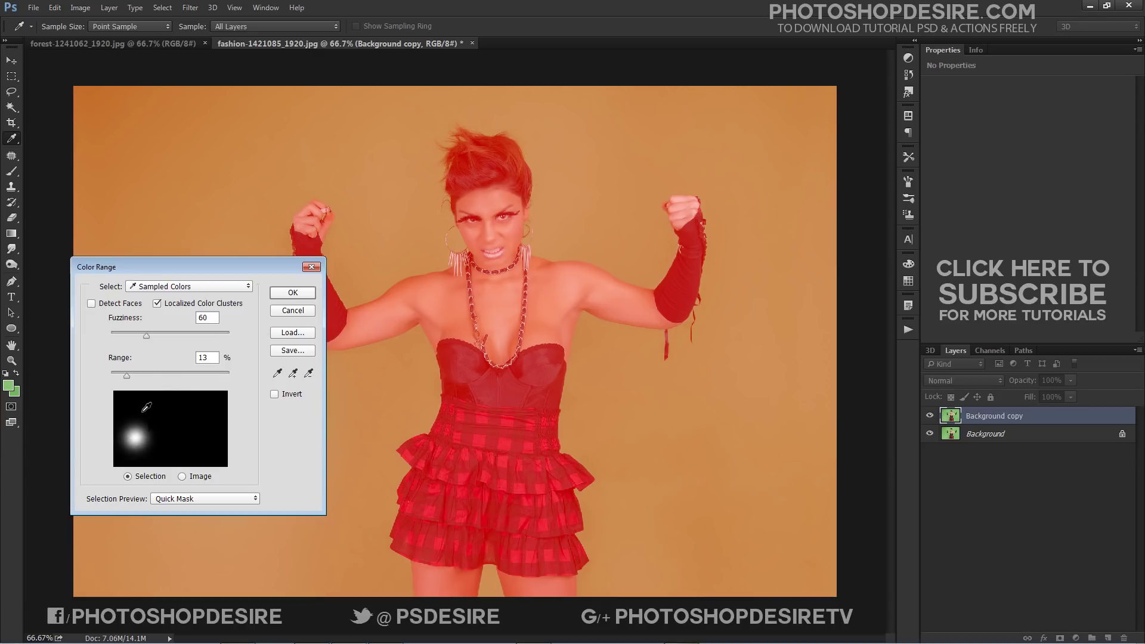
{"action": "mouse_move", "coordinate": [146, 407]}
{"action": "left_mouse_down"}
{"action": "mouse_move", "coordinate": [162, 387]}
{"action": "mouse_move", "coordinate": [165, 404]}
{"action": "mouse_move", "coordinate": [220, 398]}
{"action": "mouse_move", "coordinate": [124, 387]}
{"action": "mouse_move", "coordinate": [109, 468]}
{"action": "left_mouse_up"}
{"action": "left_click", "coordinate": [295, 373]}
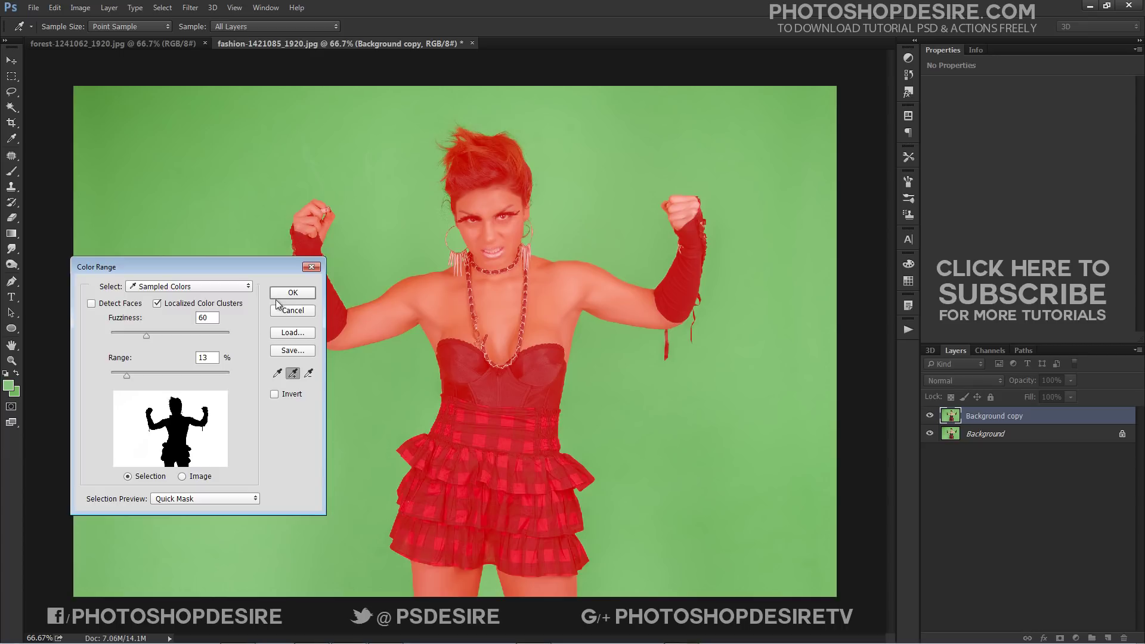
{"action": "left_click", "coordinate": [275, 395]}
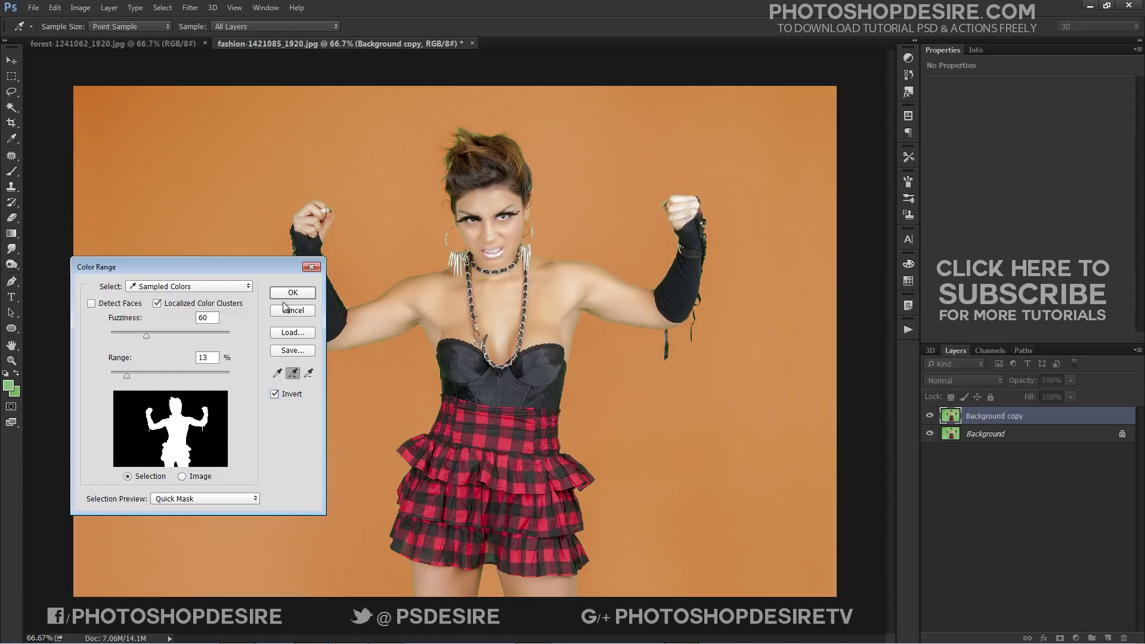
{"action": "left_click", "coordinate": [293, 293]}
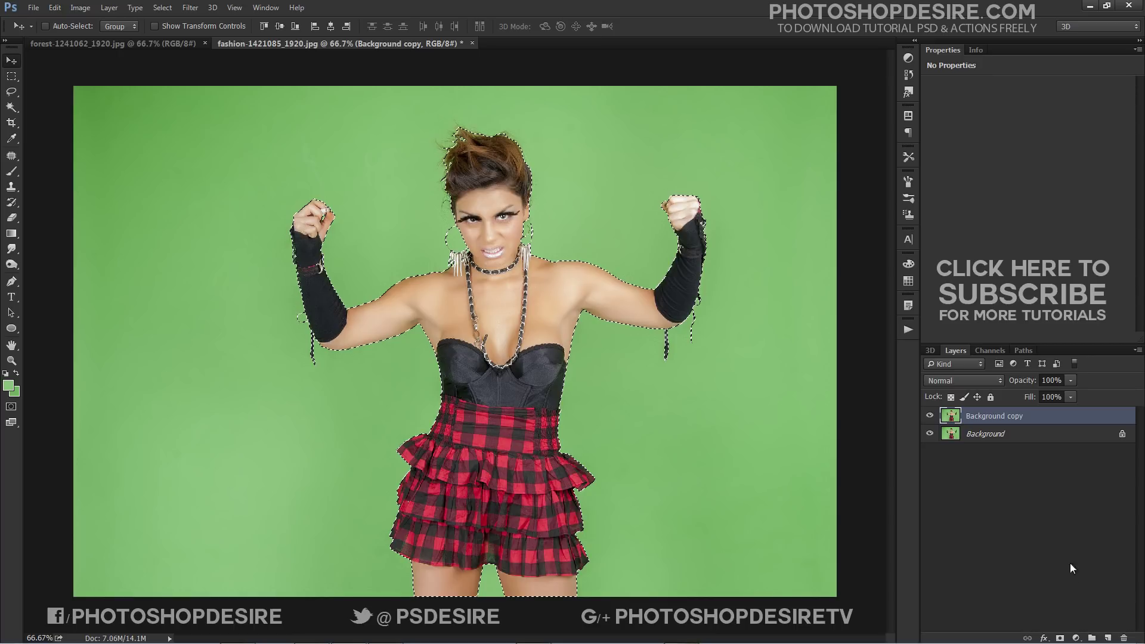
- Preview the cutout with a layer mask and hidden Background layer, then undo the mask
{"action": "left_click", "coordinate": [1060, 638]}
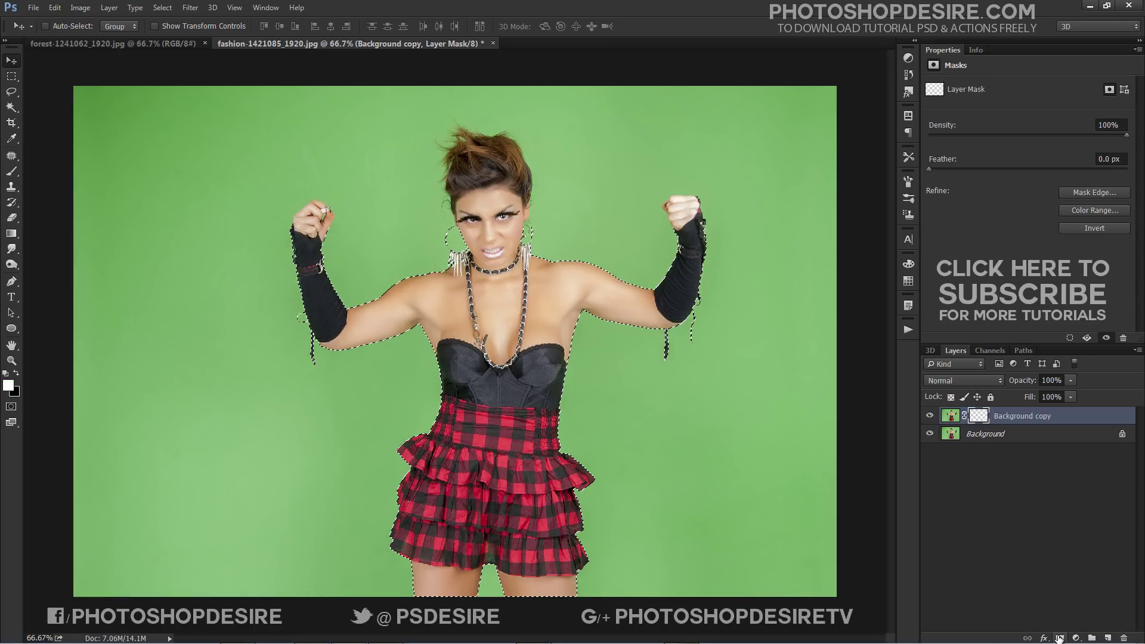
{"action": "left_click", "coordinate": [931, 434]}
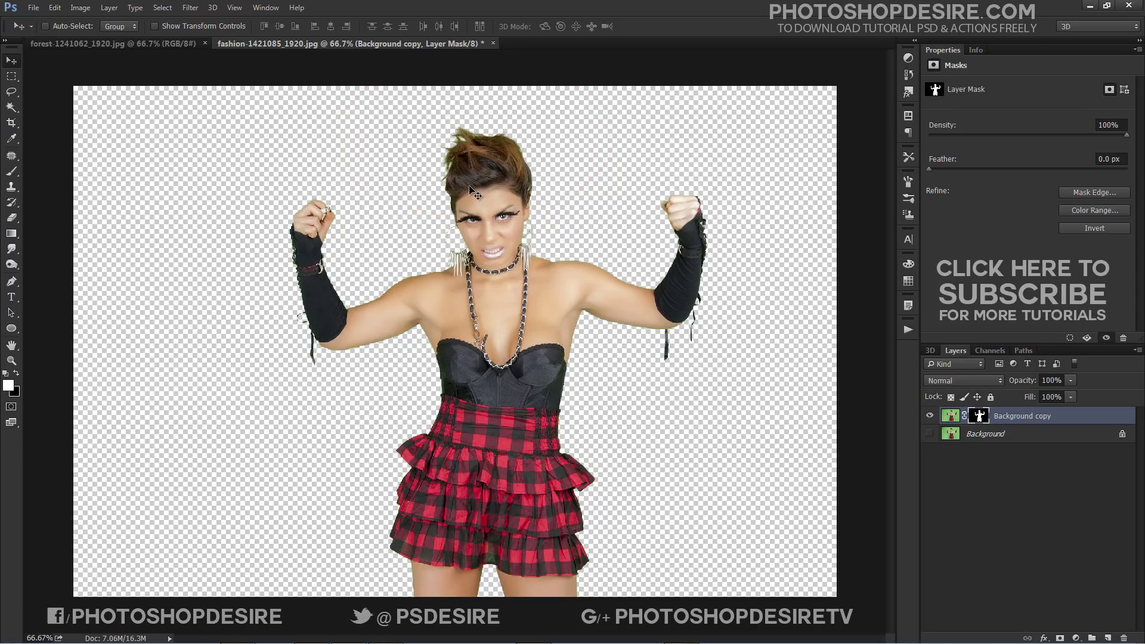
{"action": "key", "text": "ctrl+z"}
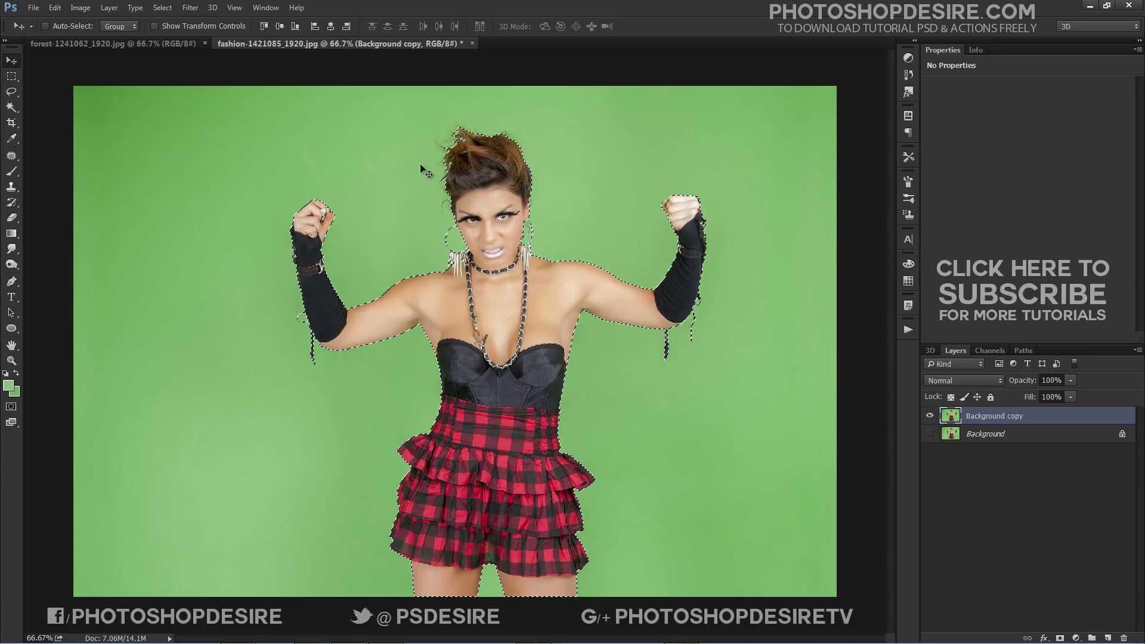
{"action": "left_click", "coordinate": [162, 7]}
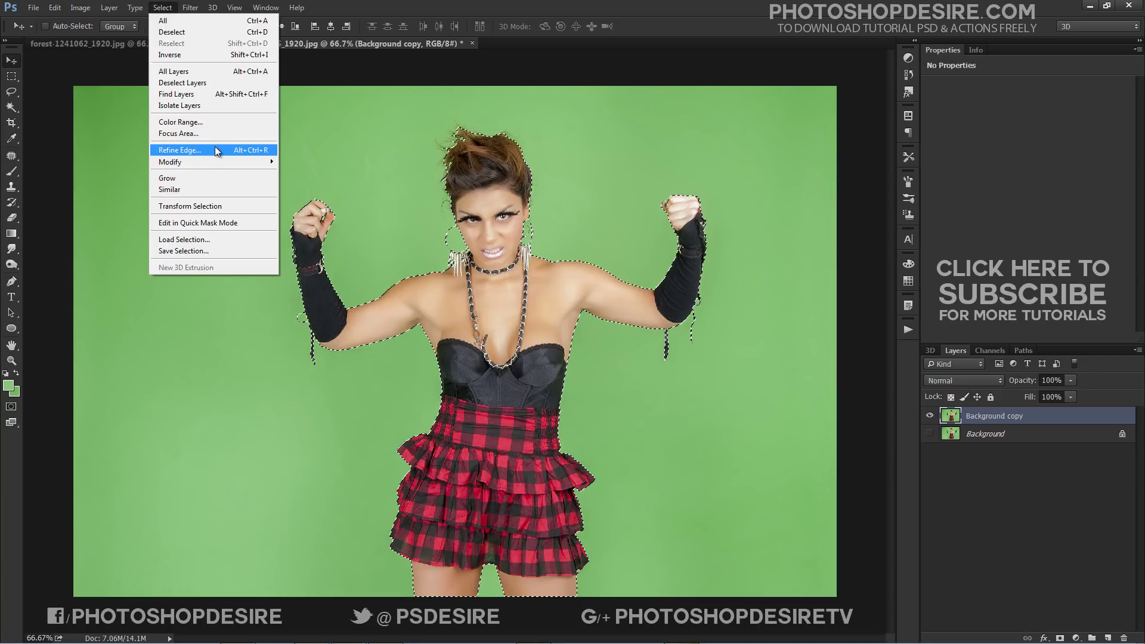
- In Refine Edge, set a small radius and brush over the hair, skirt hem and left thigh
{"action": "left_click", "coordinate": [215, 146]}
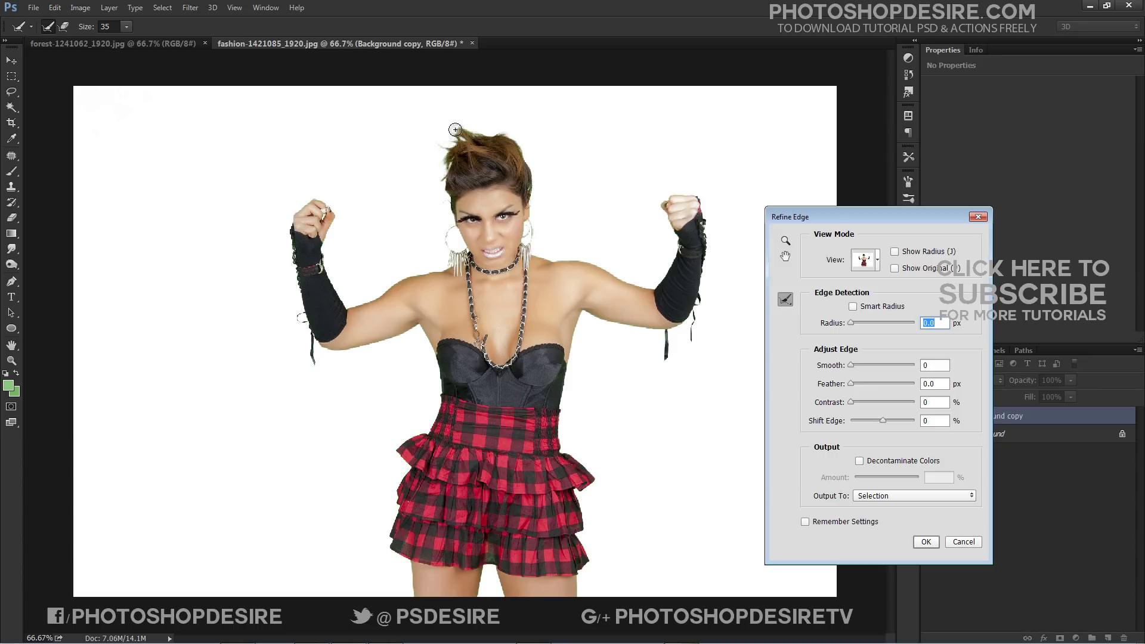
{"action": "left_click_drag", "start_coordinate": [848, 325], "coordinate": [860, 324]}
{"action": "mouse_move", "coordinate": [429, 134]}
{"action": "left_mouse_down"}
{"action": "mouse_move", "coordinate": [480, 129]}
{"action": "mouse_move", "coordinate": [434, 145]}
{"action": "mouse_move", "coordinate": [458, 139]}
{"action": "mouse_move", "coordinate": [428, 189]}
{"action": "mouse_move", "coordinate": [447, 218]}
{"action": "mouse_move", "coordinate": [444, 156]}
{"action": "mouse_move", "coordinate": [482, 130]}
{"action": "mouse_move", "coordinate": [510, 135]}
{"action": "mouse_move", "coordinate": [531, 158]}
{"action": "left_mouse_up"}
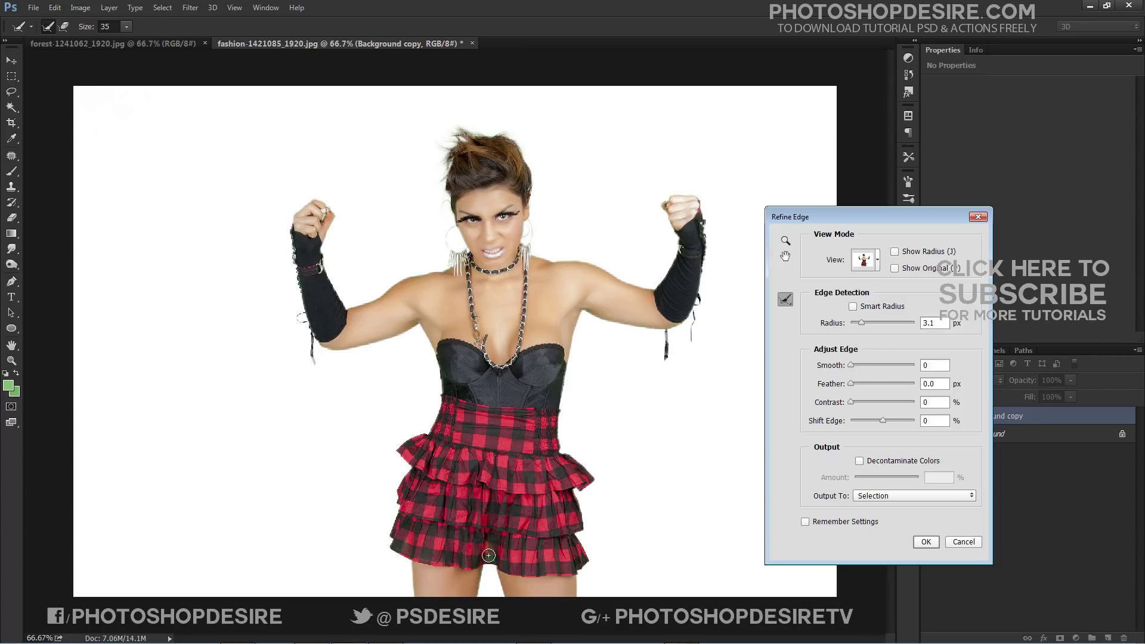
{"action": "left_click_drag", "start_coordinate": [488, 558], "coordinate": [490, 583]}
{"action": "left_click_drag", "start_coordinate": [403, 573], "coordinate": [410, 602]}
{"action": "key", "text": "bracketright"}
{"action": "key", "text": "bracketright"}
- Brush-refine the skirt's sides, the left glove and both waist edges
{"action": "mouse_move", "coordinate": [573, 443]}
{"action": "left_mouse_down"}
{"action": "mouse_move", "coordinate": [598, 485]}
{"action": "mouse_move", "coordinate": [584, 593]}
{"action": "left_mouse_up"}
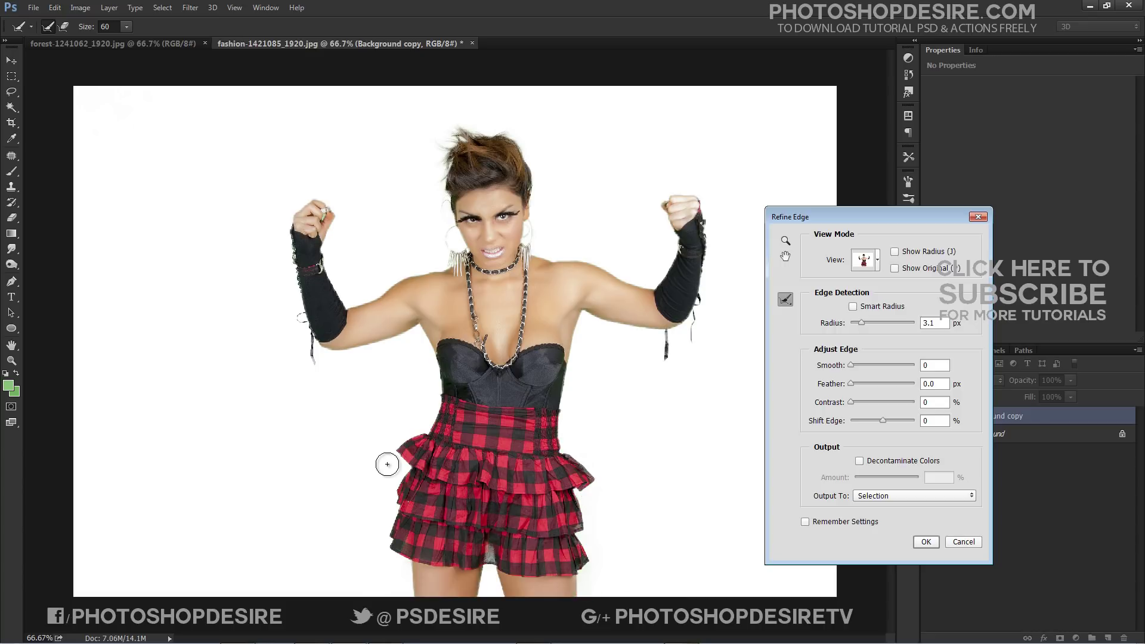
{"action": "mouse_move", "coordinate": [420, 429]}
{"action": "left_mouse_down"}
{"action": "mouse_move", "coordinate": [389, 454]}
{"action": "mouse_move", "coordinate": [401, 472]}
{"action": "mouse_move", "coordinate": [385, 549]}
{"action": "left_mouse_up"}
{"action": "left_click_drag", "start_coordinate": [281, 240], "coordinate": [295, 300]}
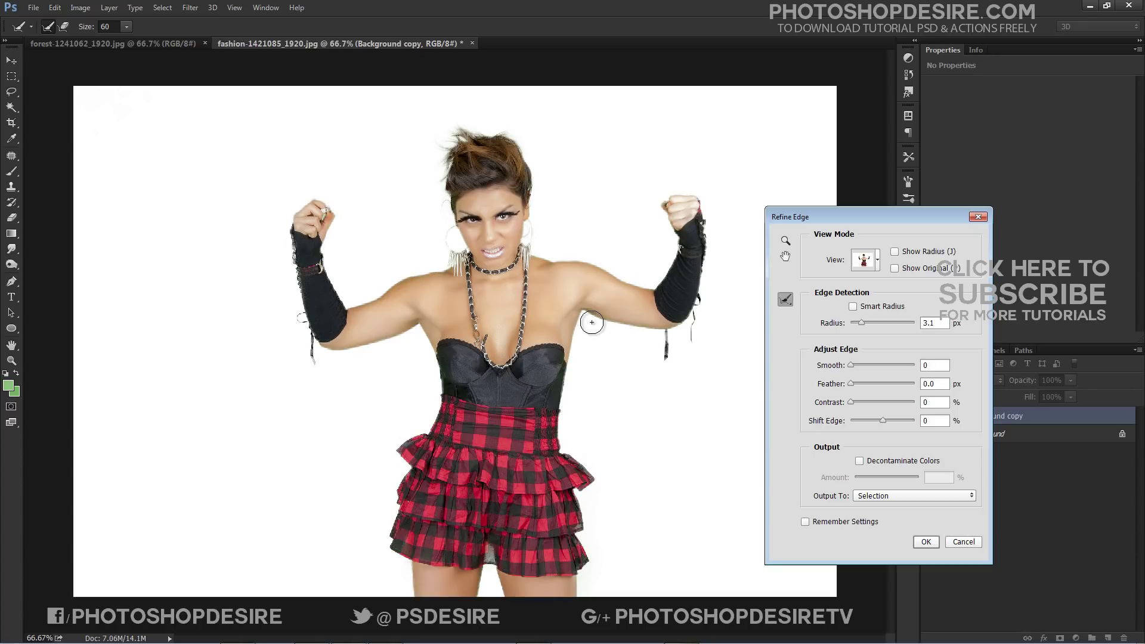
{"action": "left_click_drag", "start_coordinate": [571, 382], "coordinate": [570, 456]}
{"action": "left_click_drag", "start_coordinate": [430, 377], "coordinate": [414, 429]}
{"action": "left_click_drag", "start_coordinate": [406, 566], "coordinate": [390, 614]}
- Accept the refined selection as a layer mask hiding the green backdrop, then switch to the forest photo
{"action": "left_click", "coordinate": [919, 544]}
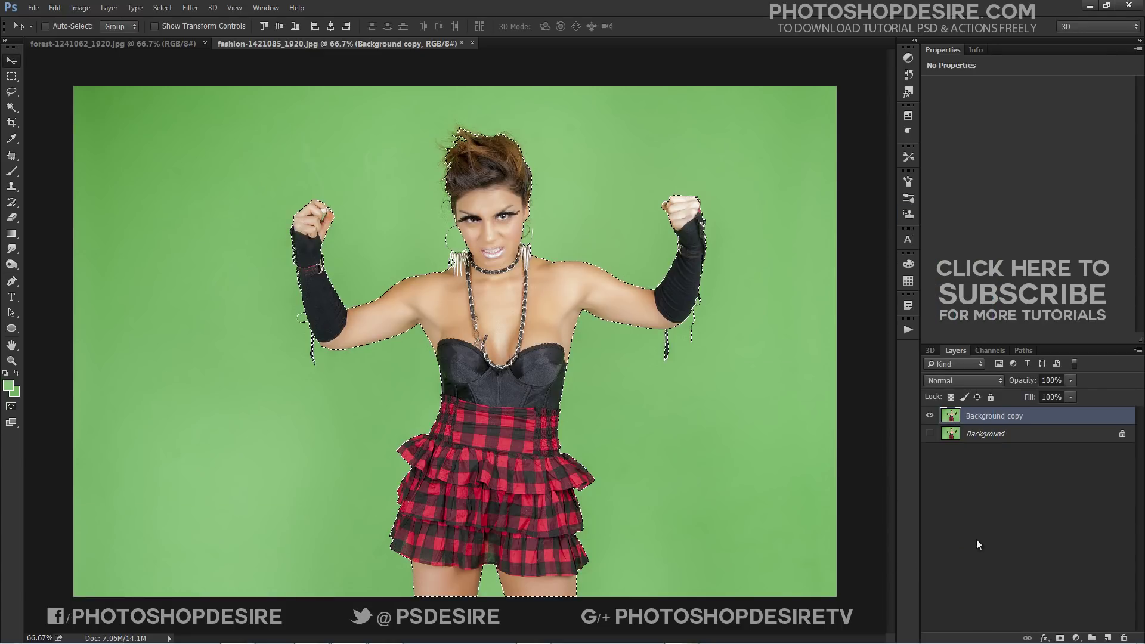
{"action": "left_click", "coordinate": [1060, 639]}
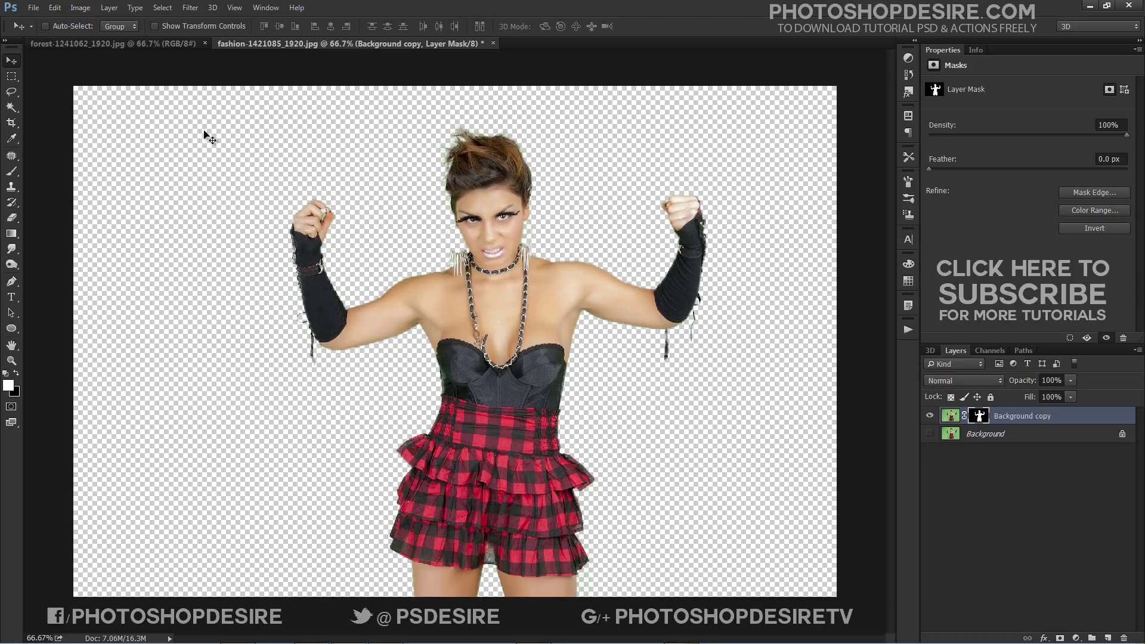
{"action": "left_click", "coordinate": [163, 44]}
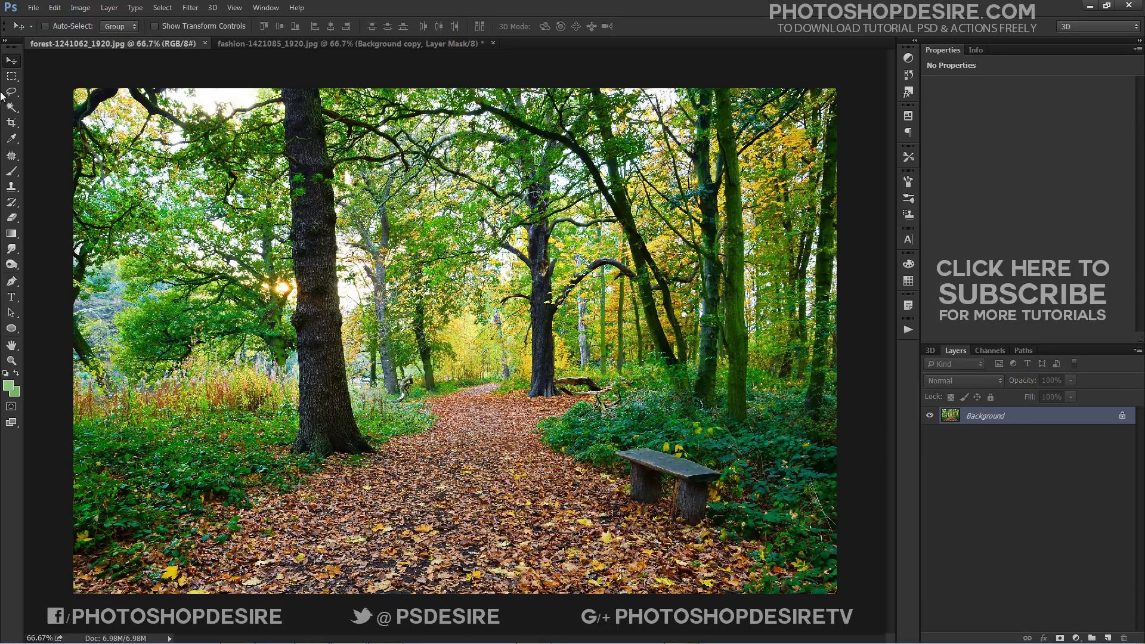
- Bring the forest photo in as Layer 1, enlarge it slightly, and move it beneath the model
{"action": "left_click_drag", "start_coordinate": [193, 206], "coordinate": [238, 307]}
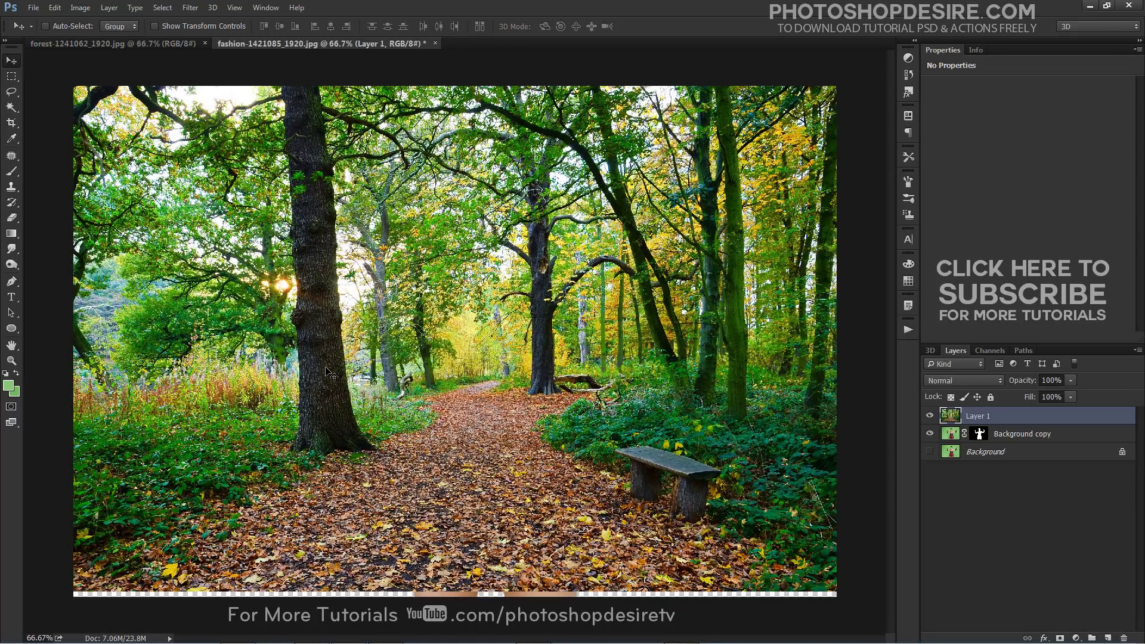
{"action": "key", "text": "ctrl+t"}
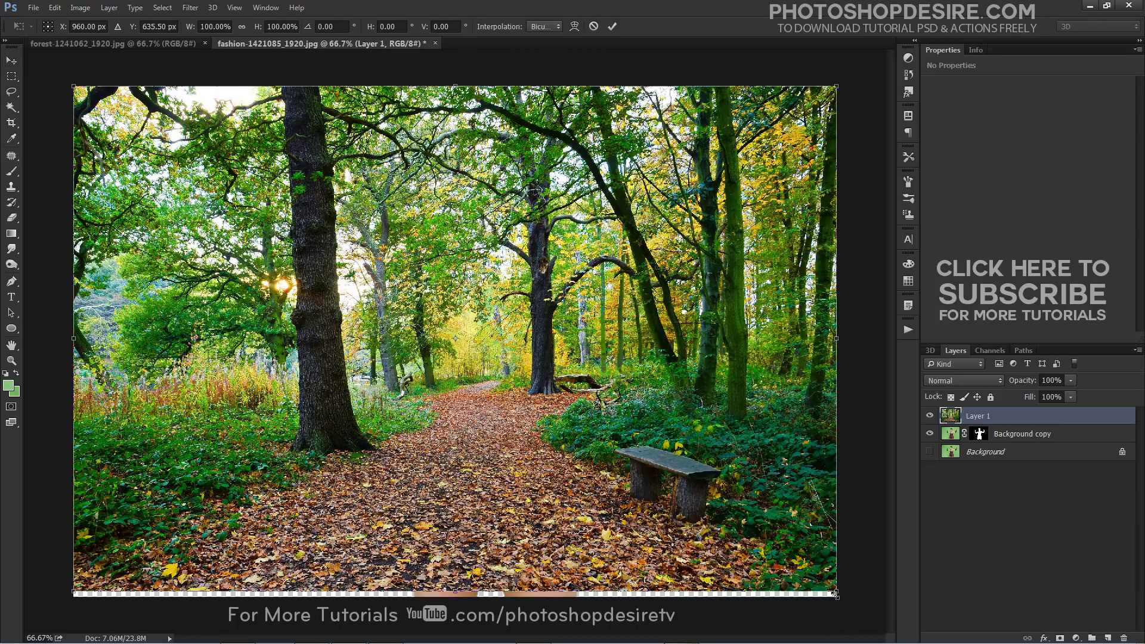
{"action": "left_click_drag", "start_coordinate": [840, 598], "coordinate": [846, 598]}
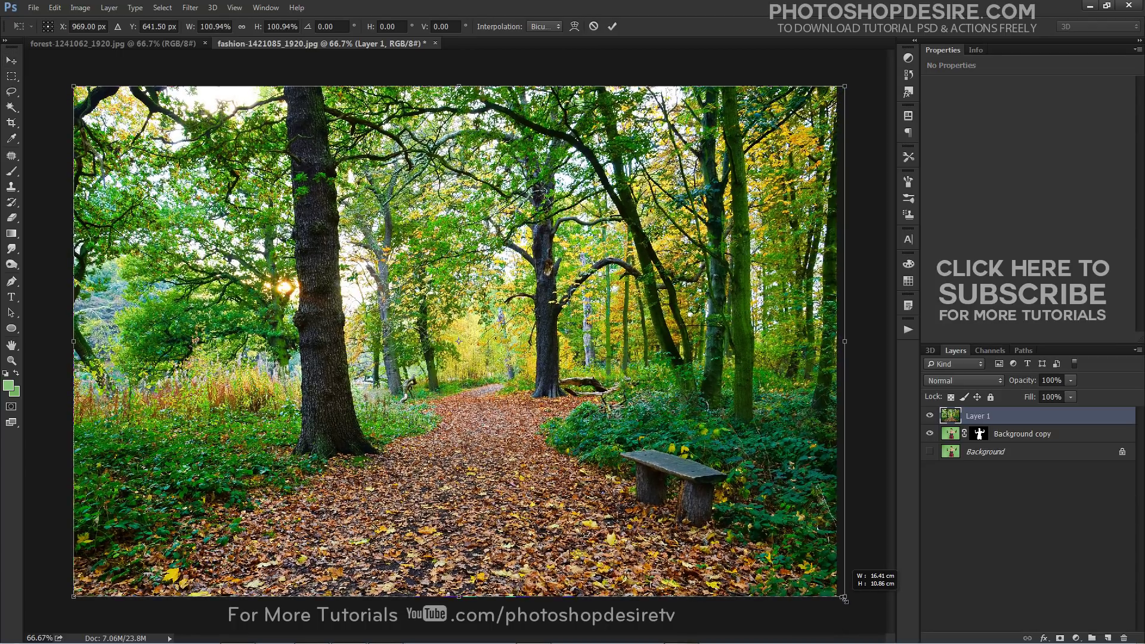
{"action": "left_click", "coordinate": [613, 24]}
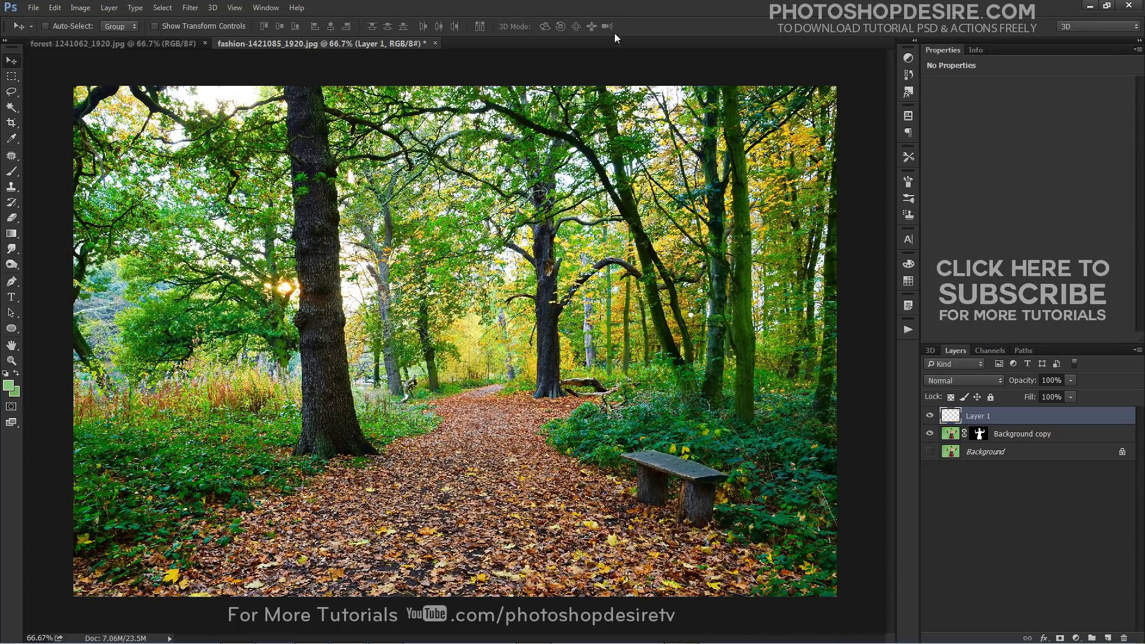
{"action": "mouse_move", "coordinate": [526, 289]}
{"action": "left_mouse_down"}
{"action": "mouse_move", "coordinate": [504, 289]}
{"action": "mouse_move", "coordinate": [523, 288]}
{"action": "left_mouse_up"}
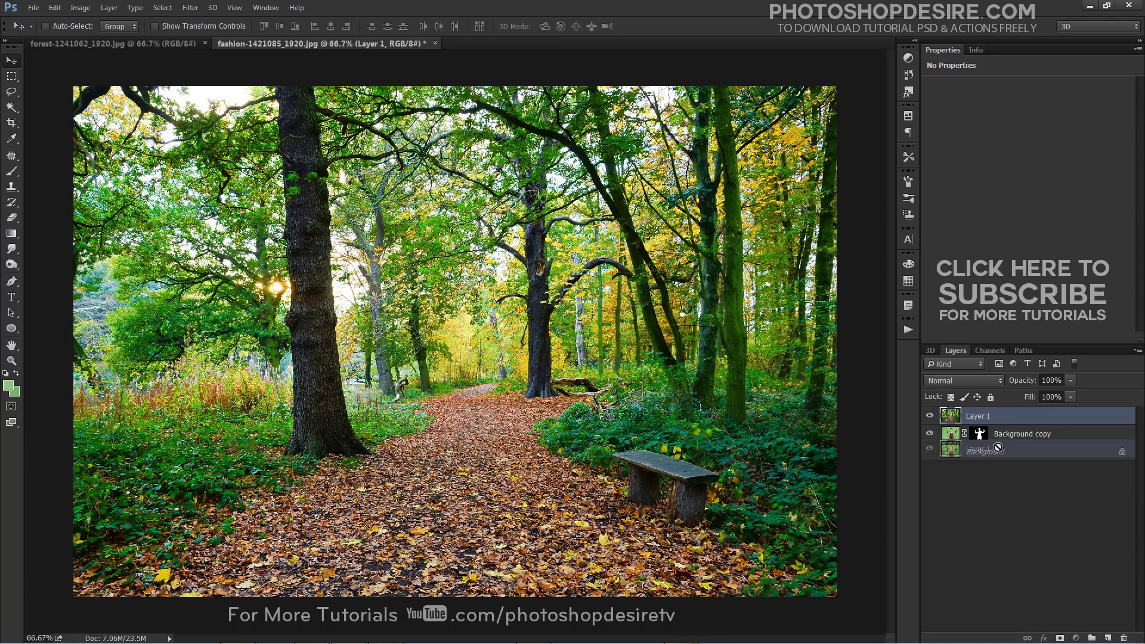
{"action": "left_click_drag", "start_coordinate": [1003, 429], "coordinate": [1007, 447]}
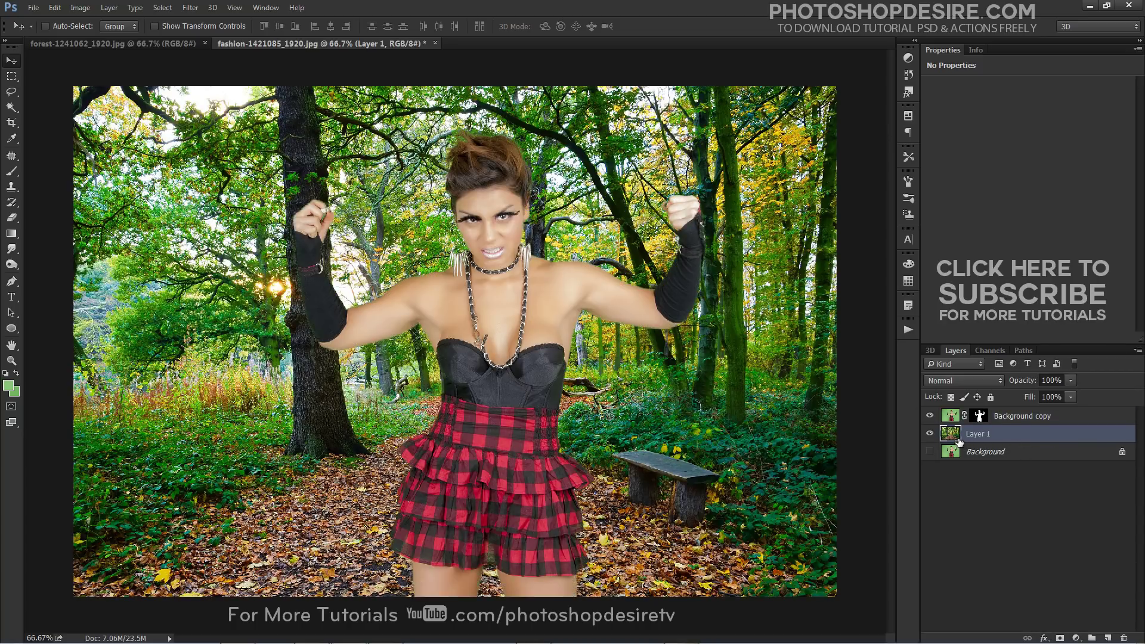
- Shift the model about 85 px left and place a duplicate of Layer 1 above her
{"action": "left_click", "coordinate": [979, 419]}
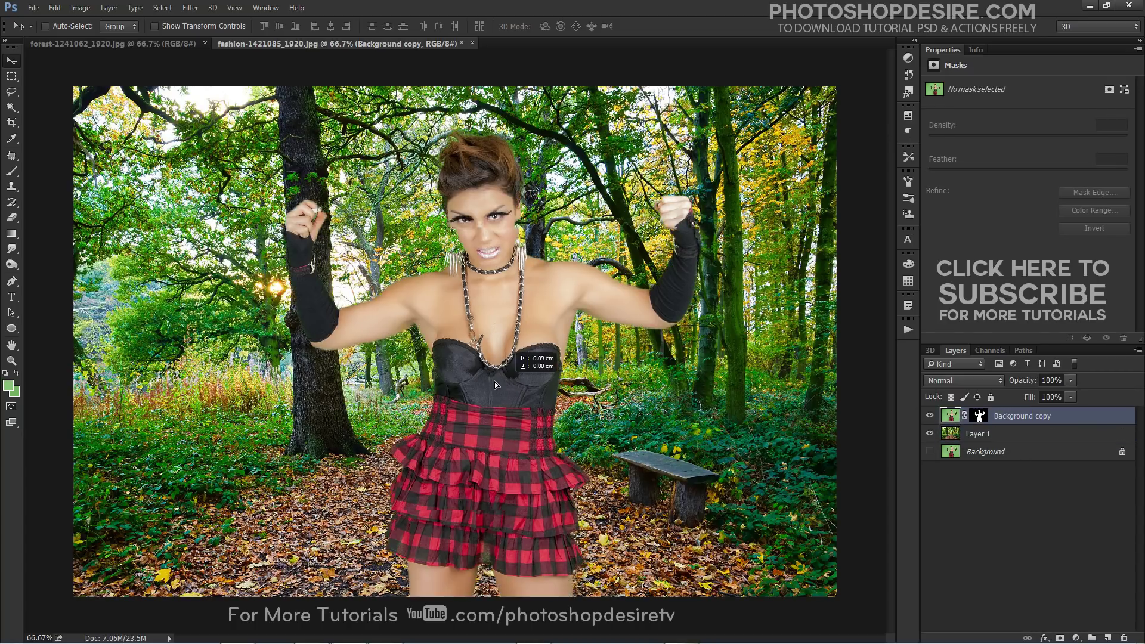
{"action": "left_click_drag", "start_coordinate": [514, 381], "coordinate": [463, 381]}
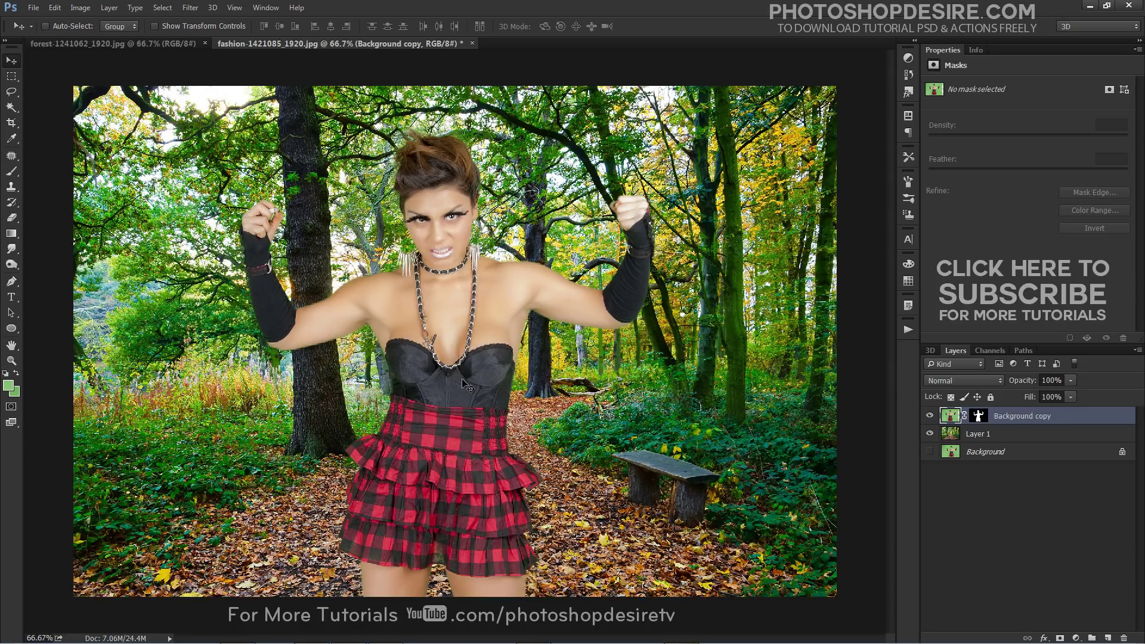
{"action": "left_click", "coordinate": [990, 434]}
{"action": "right_click", "coordinate": [990, 436]}
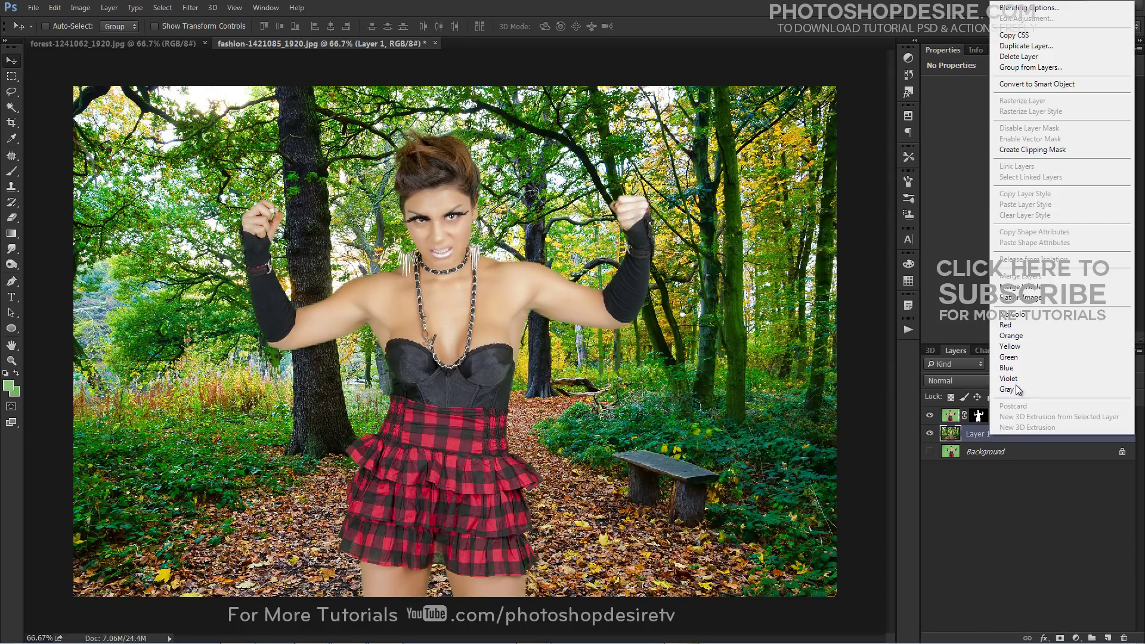
{"action": "left_click", "coordinate": [1051, 46]}
{"action": "key", "text": "Return"}
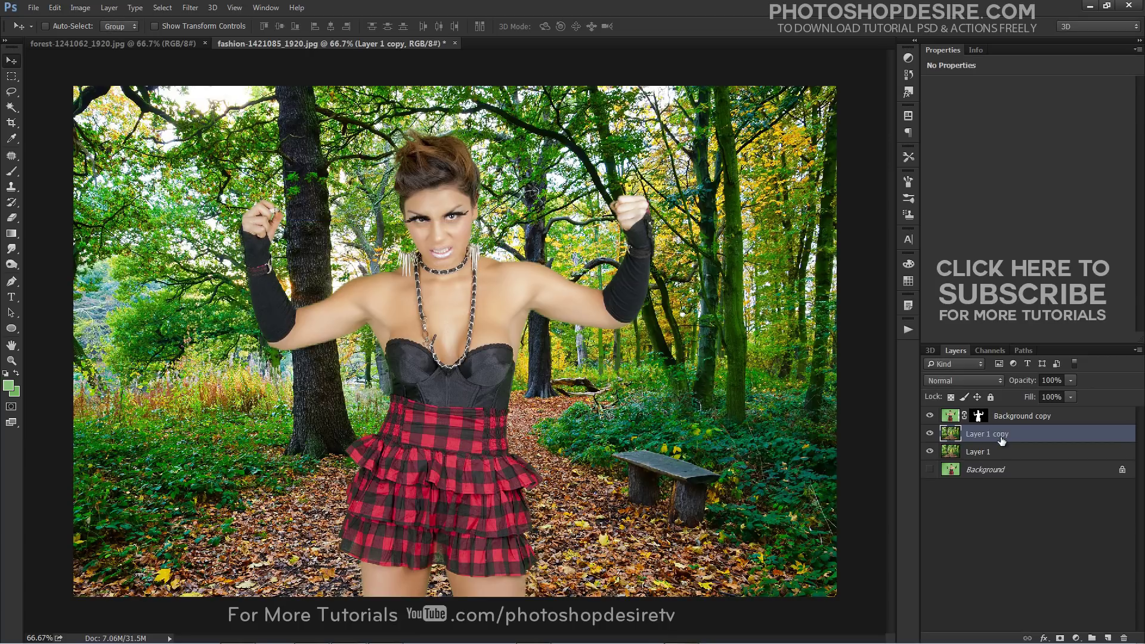
{"action": "left_click_drag", "start_coordinate": [1001, 440], "coordinate": [1008, 418]}
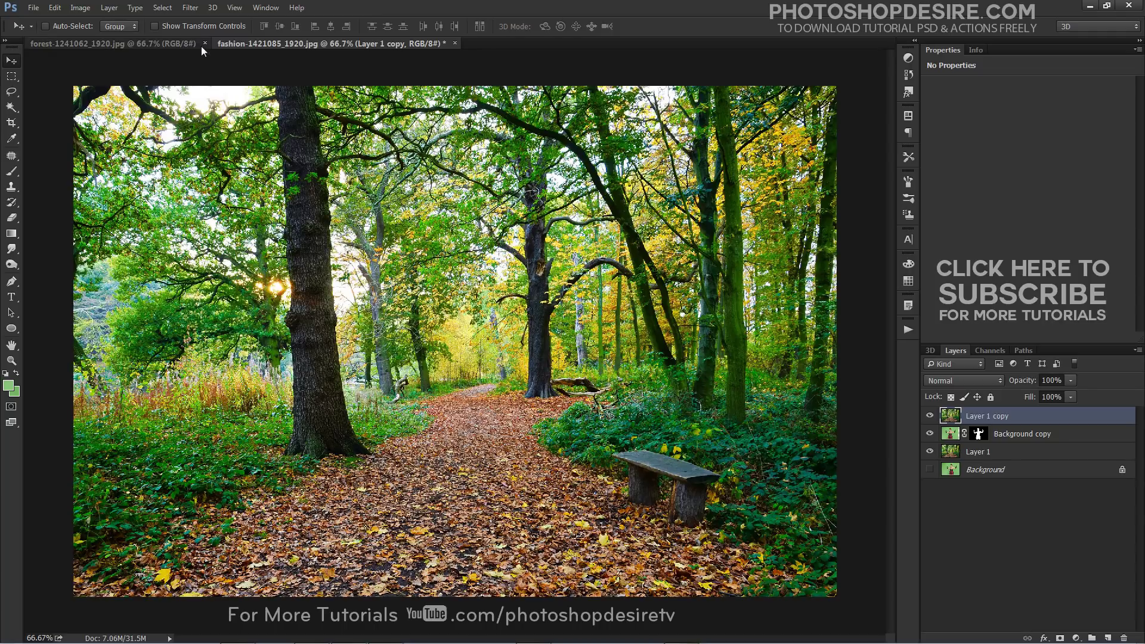
{"action": "left_click", "coordinate": [193, 10]}
- Average-blur Layer 1 copy into one flat green and clip it to the model
{"action": "mouse_move", "coordinate": [310, 125]}
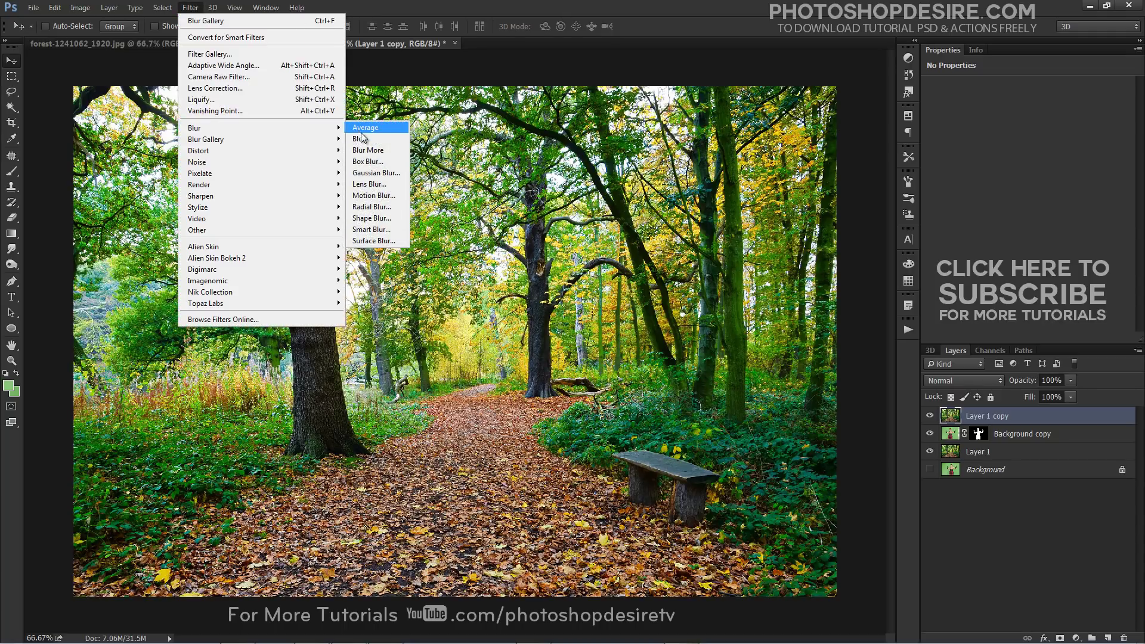
{"action": "left_click", "coordinate": [364, 125]}
{"action": "right_click", "coordinate": [1007, 418]}
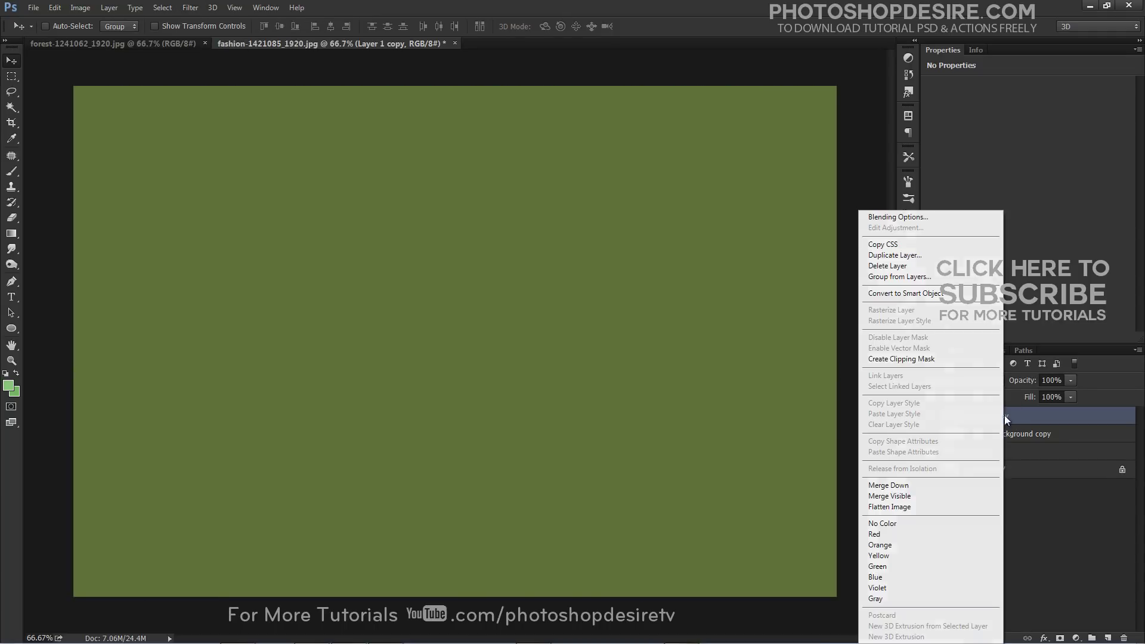
{"action": "left_click", "coordinate": [944, 359]}
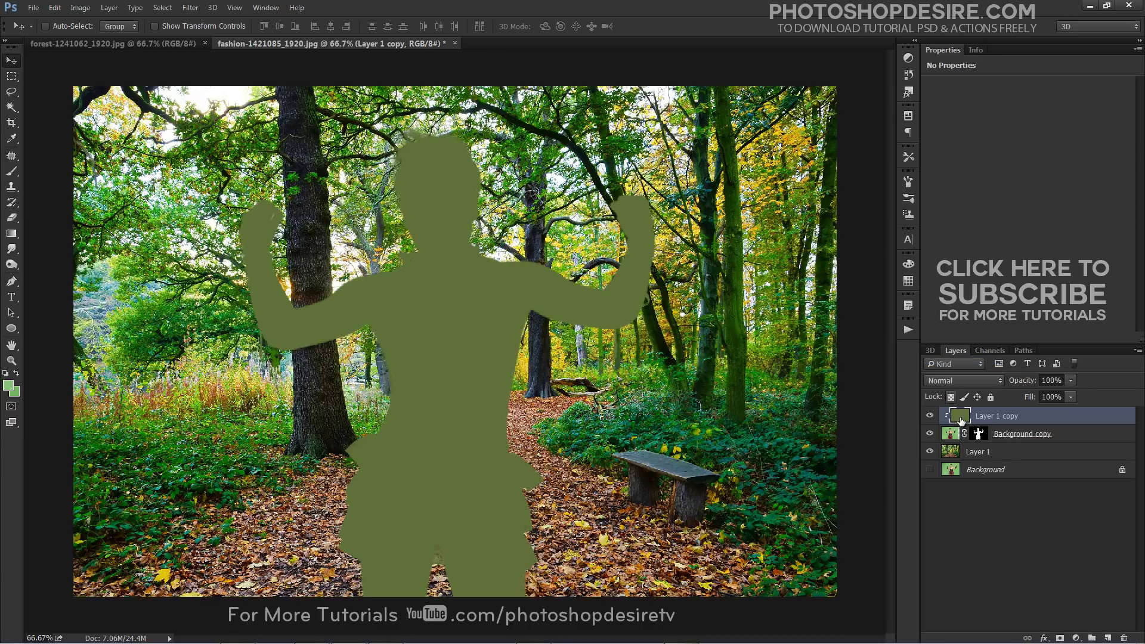
- Set the green layer to Soft Light blend mode at 30% opacity
{"action": "left_click", "coordinate": [964, 381]}
{"action": "left_click", "coordinate": [955, 234]}
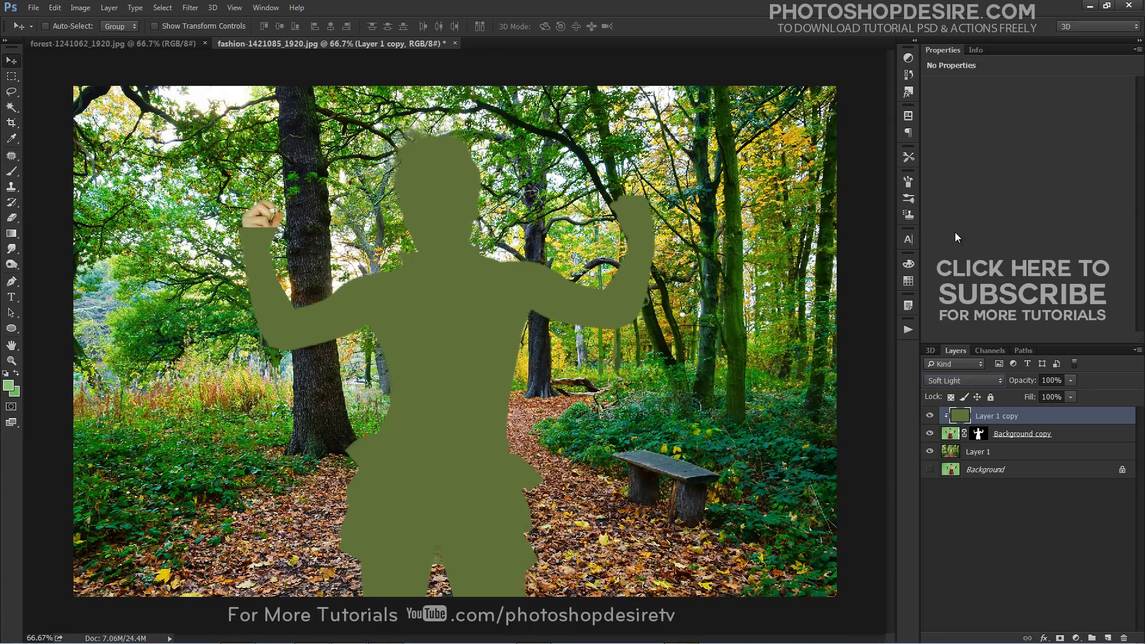
{"action": "left_click_drag", "start_coordinate": [1025, 385], "coordinate": [978, 379]}
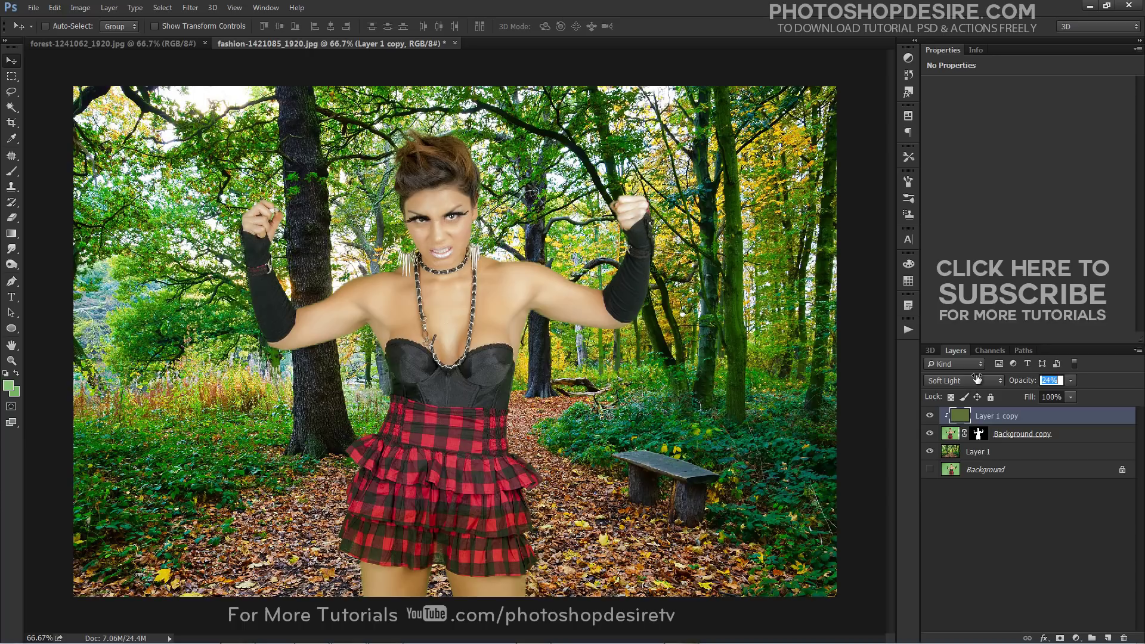
{"action": "left_click", "coordinate": [988, 510]}
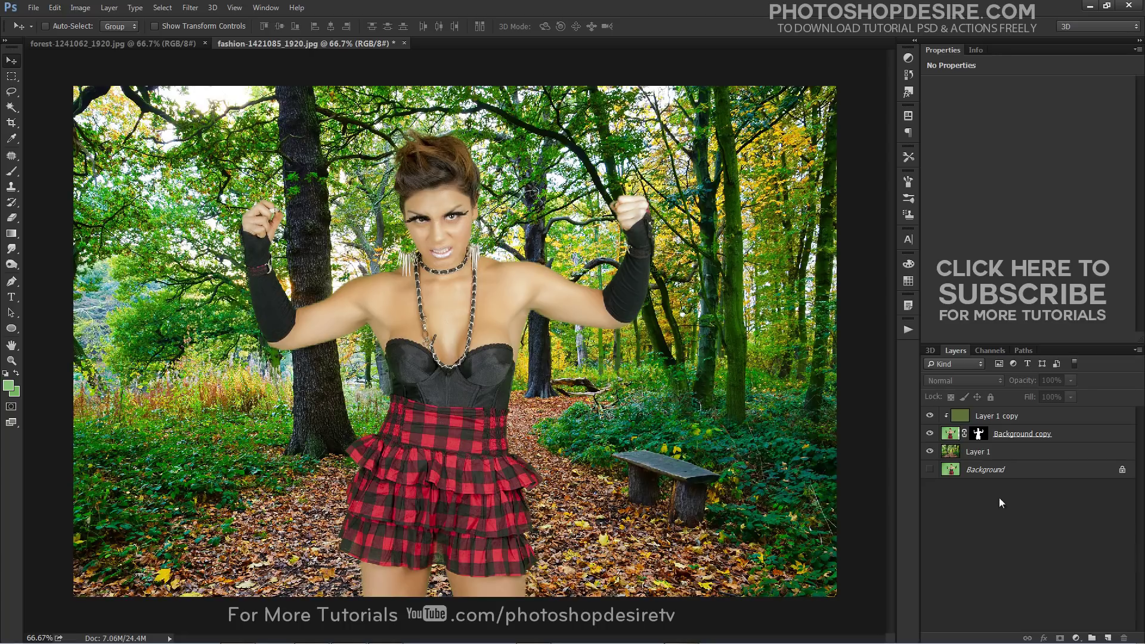
- Apply a 7 px Tilt-Shift blur to Layer 1, with the focus band moved down to the skirt
{"action": "left_click", "coordinate": [992, 458]}
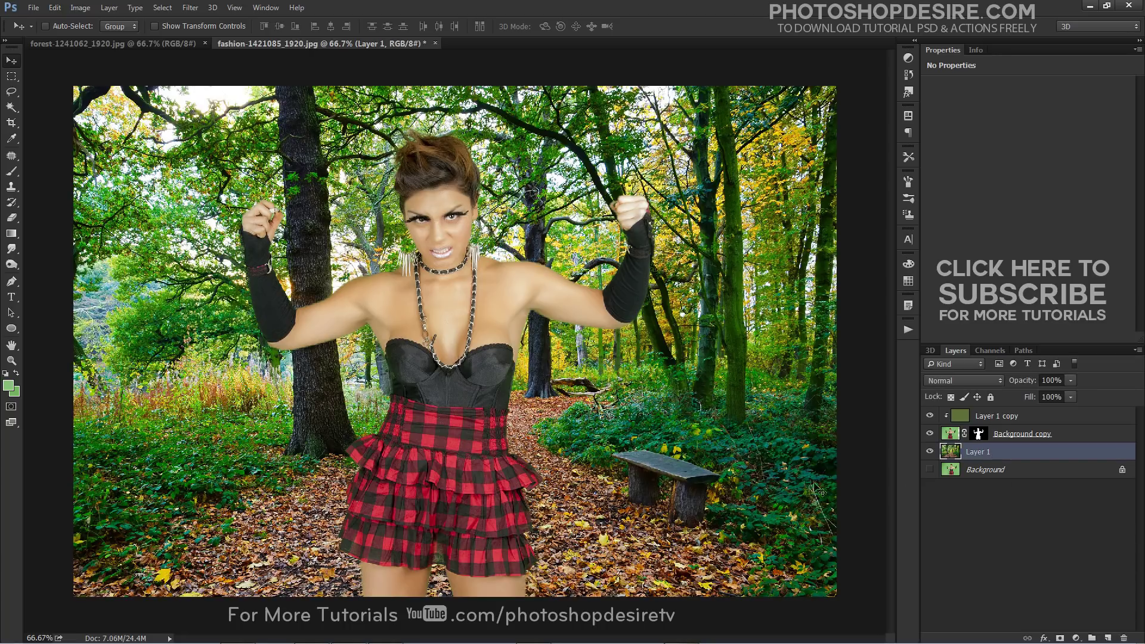
{"action": "left_click", "coordinate": [191, 8]}
{"action": "mouse_move", "coordinate": [337, 141]}
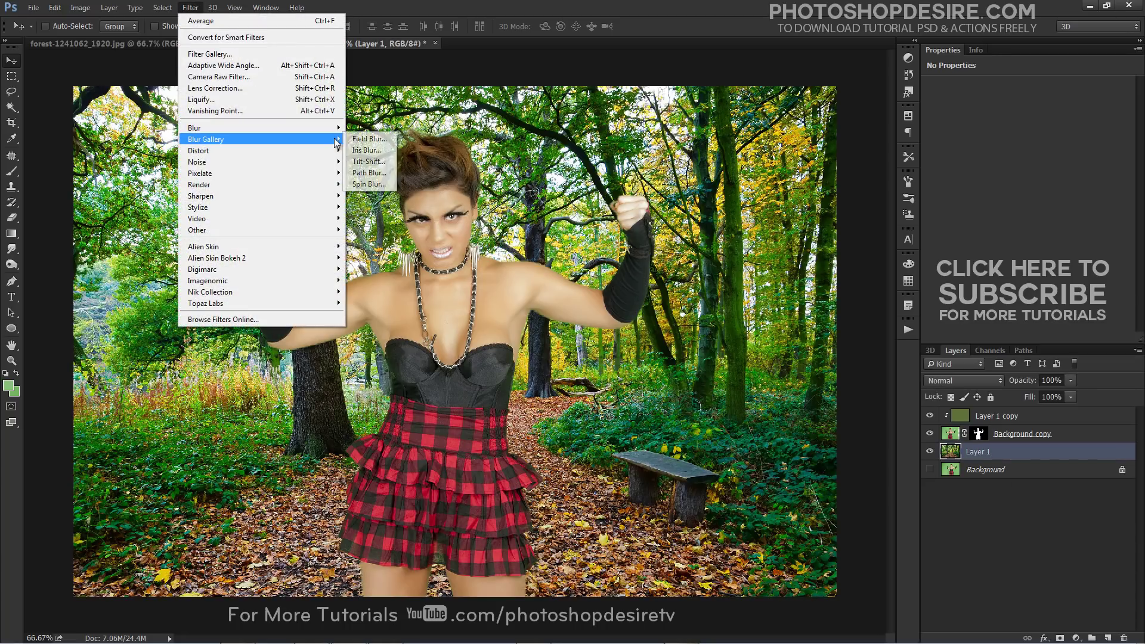
{"action": "left_click", "coordinate": [391, 161]}
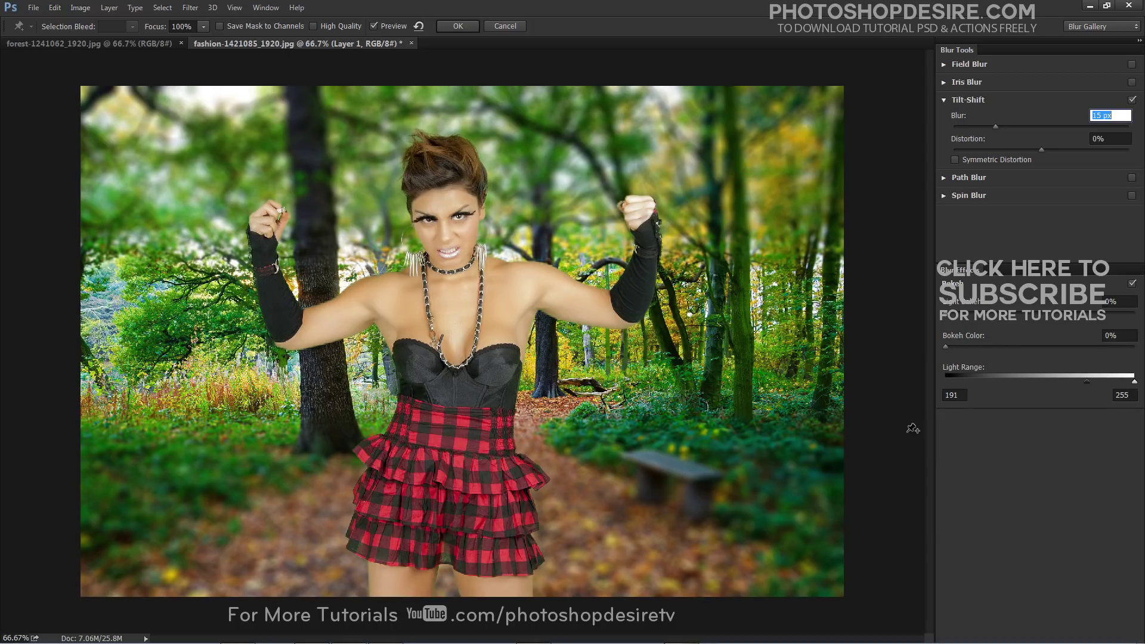
{"action": "key", "text": "BackSpace"}
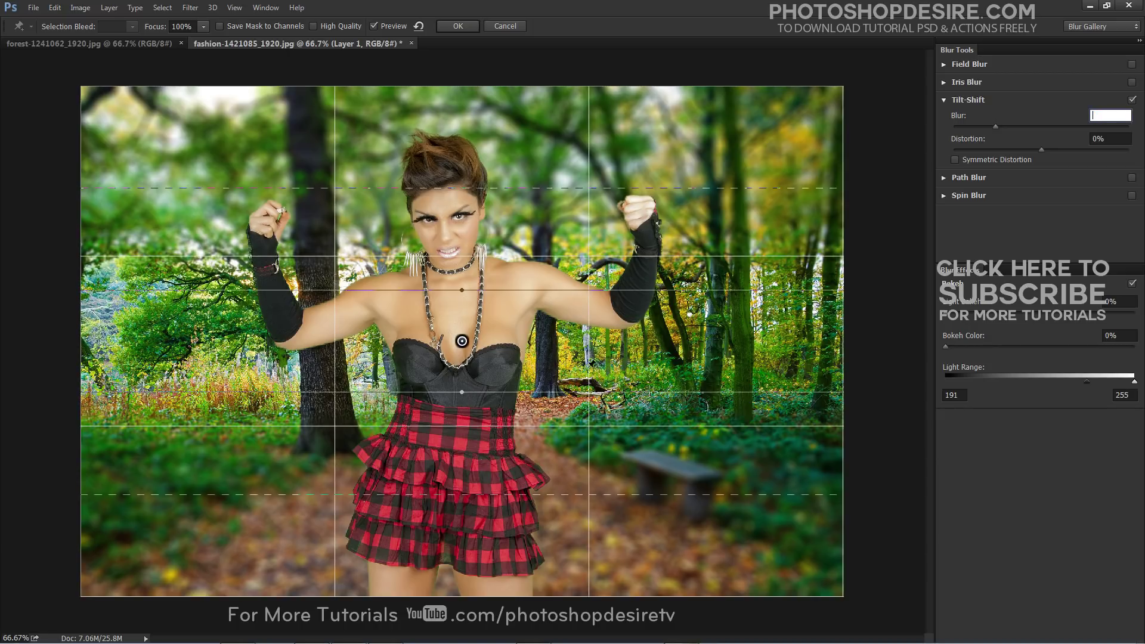
{"action": "left_click", "coordinate": [463, 342]}
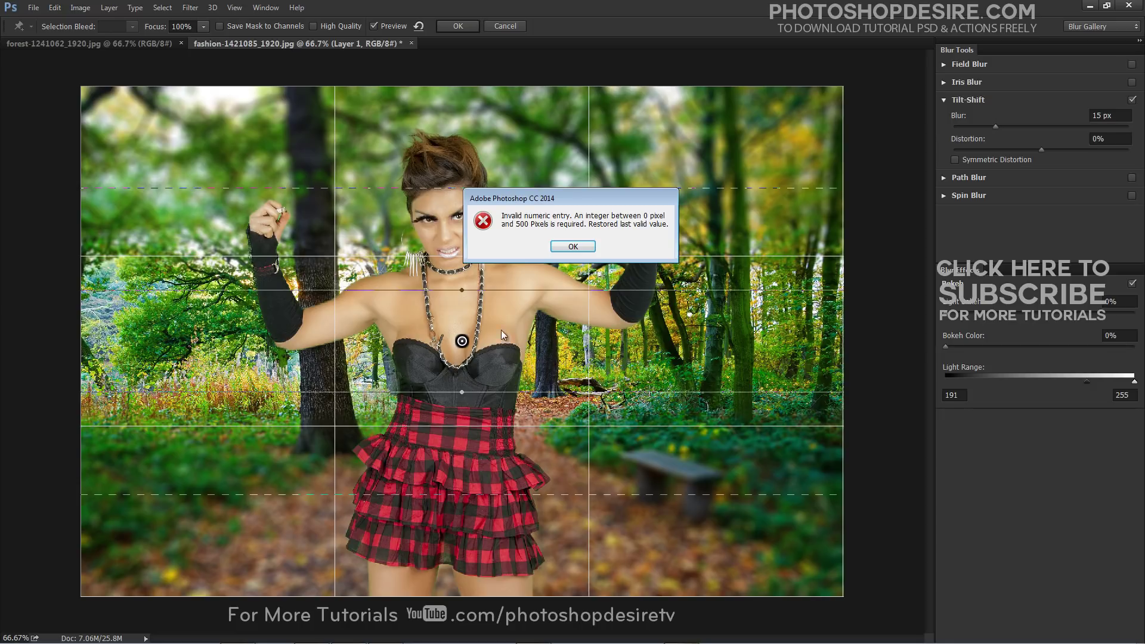
{"action": "left_click", "coordinate": [573, 247]}
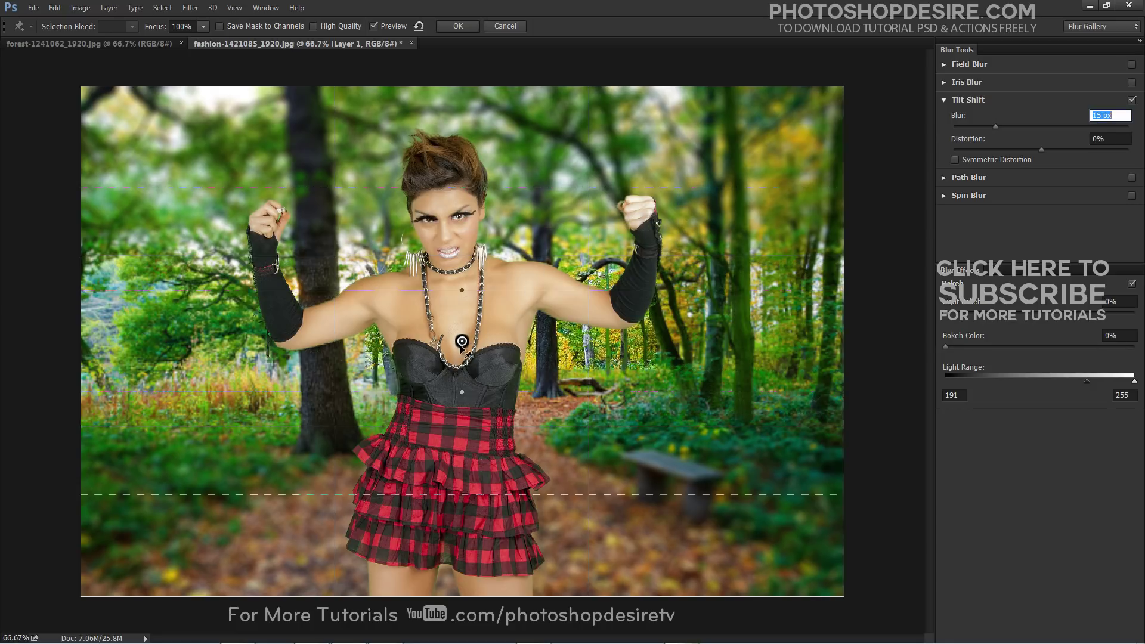
{"action": "left_click_drag", "start_coordinate": [463, 341], "coordinate": [463, 591]}
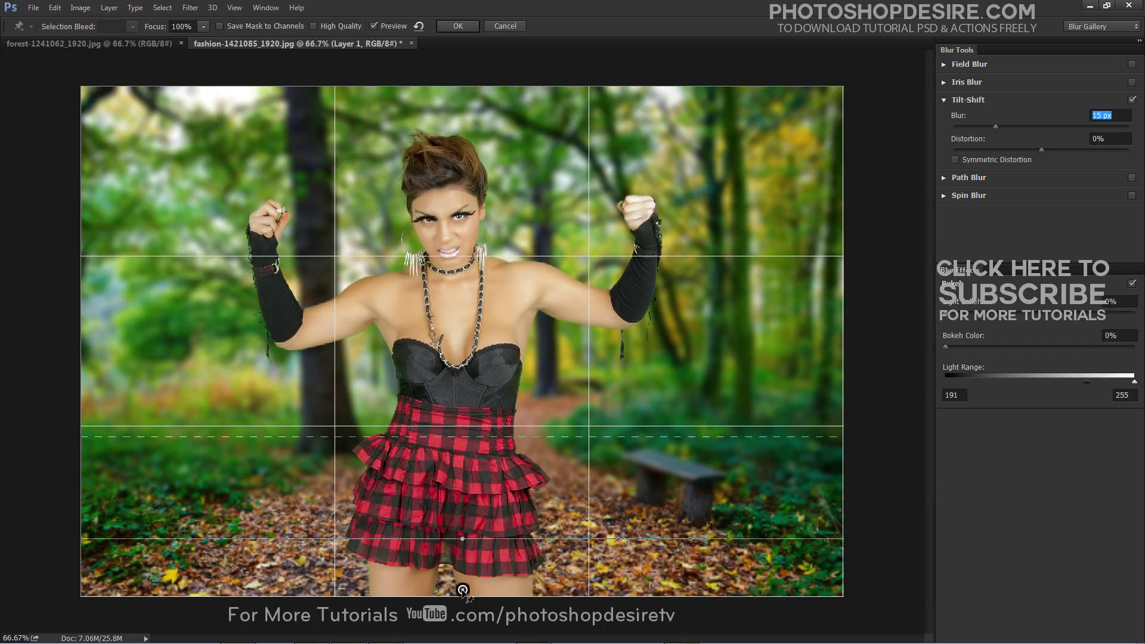
{"action": "left_click_drag", "start_coordinate": [996, 127], "coordinate": [978, 126]}
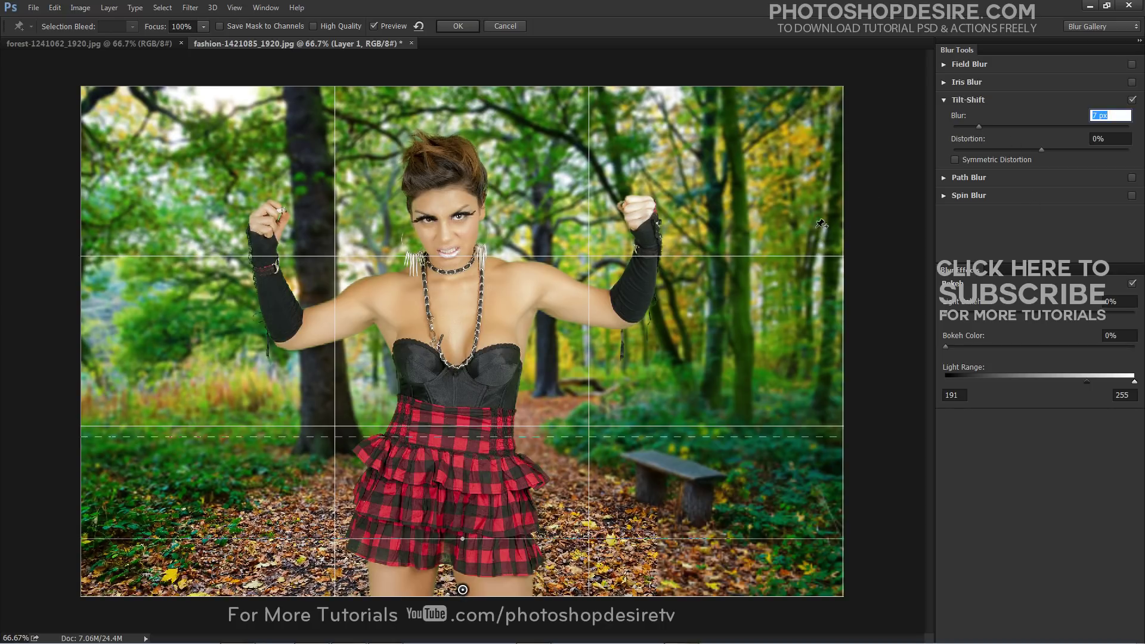
{"action": "left_click", "coordinate": [449, 27]}
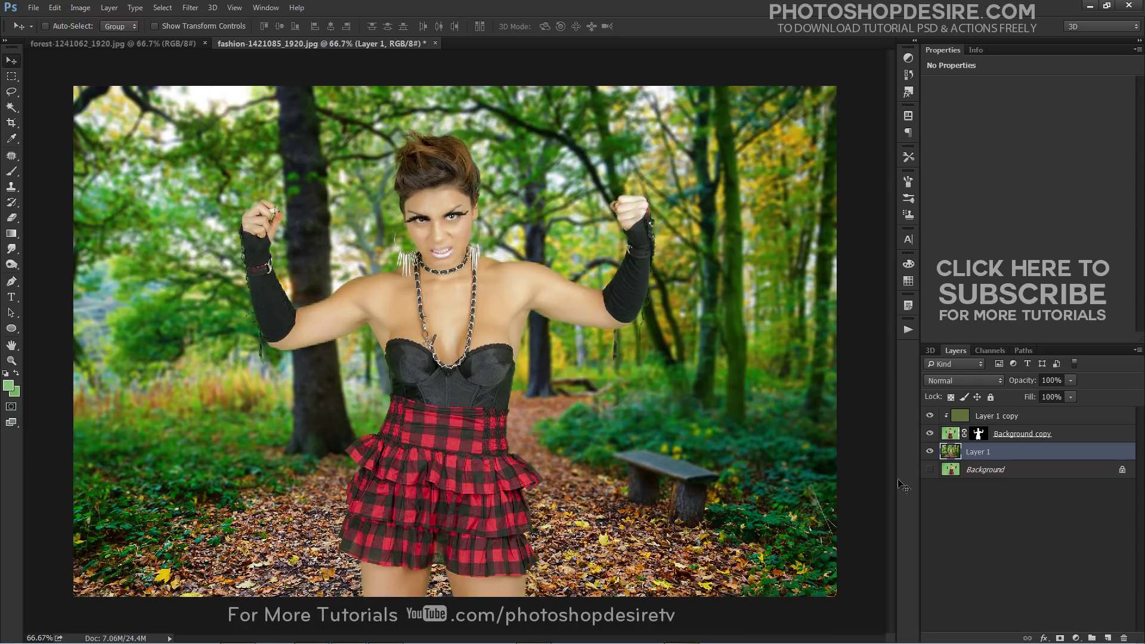
{"action": "left_click", "coordinate": [930, 471], "text": "alt"}
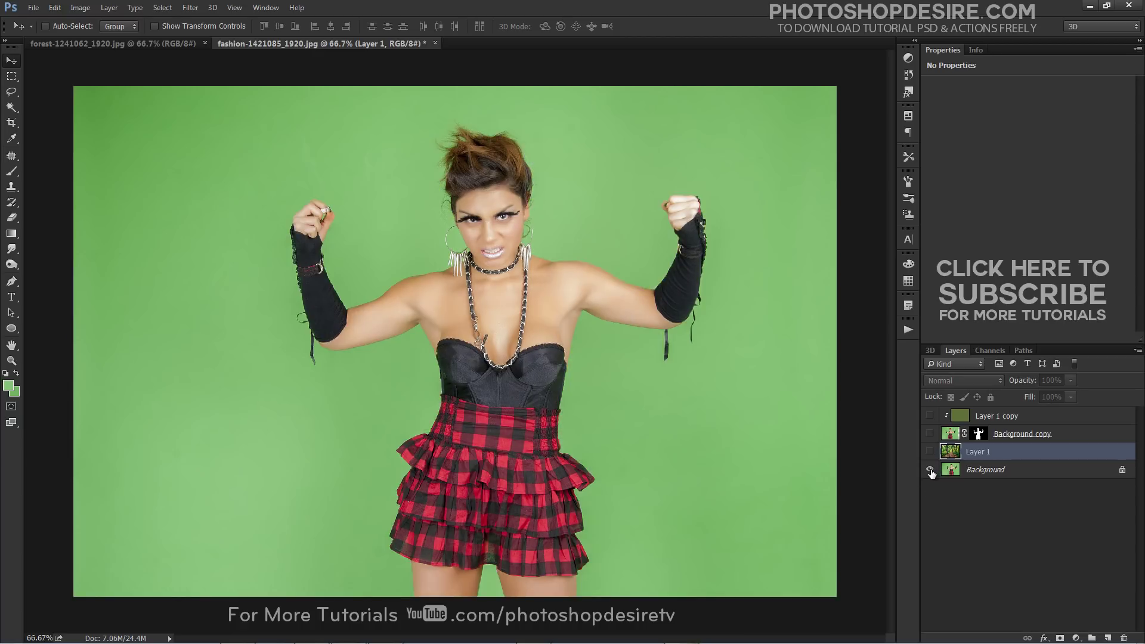
{"action": "left_click", "coordinate": [931, 470], "text": "alt"}
{"action": "left_click", "coordinate": [931, 470], "text": "alt"}
{"action": "left_click", "coordinate": [931, 470], "text": "alt"}
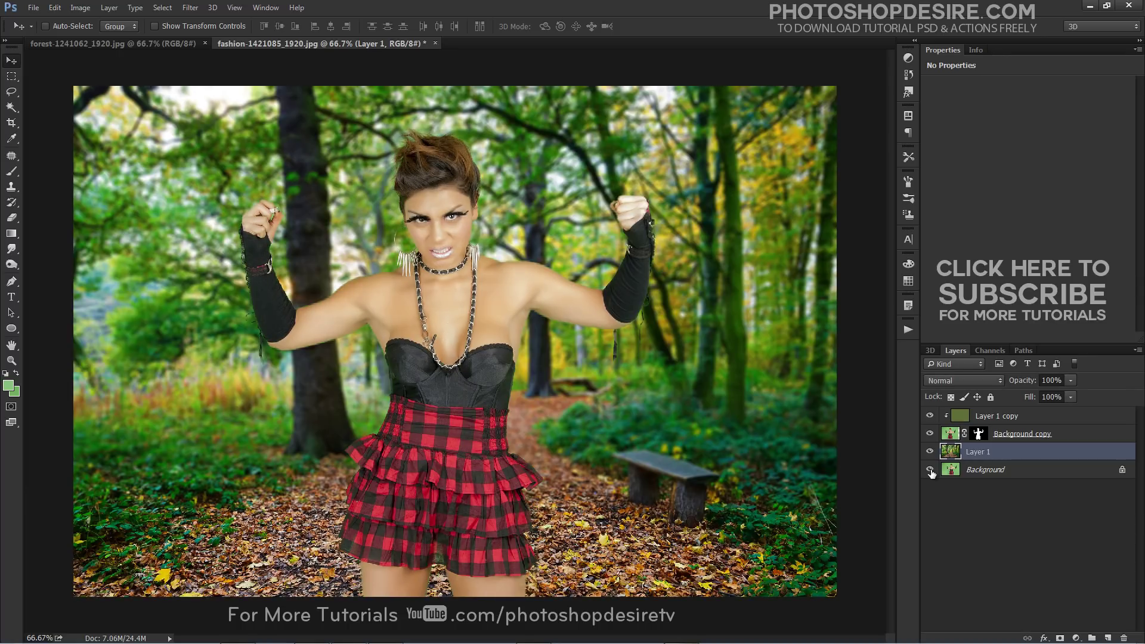
{"action": "left_click", "coordinate": [930, 471], "text": "alt"}
{"action": "left_click", "coordinate": [930, 470], "text": "alt"}
{"action": "left_click", "coordinate": [930, 470], "text": "alt"}
{"action": "left_click", "coordinate": [931, 470], "text": "alt"}
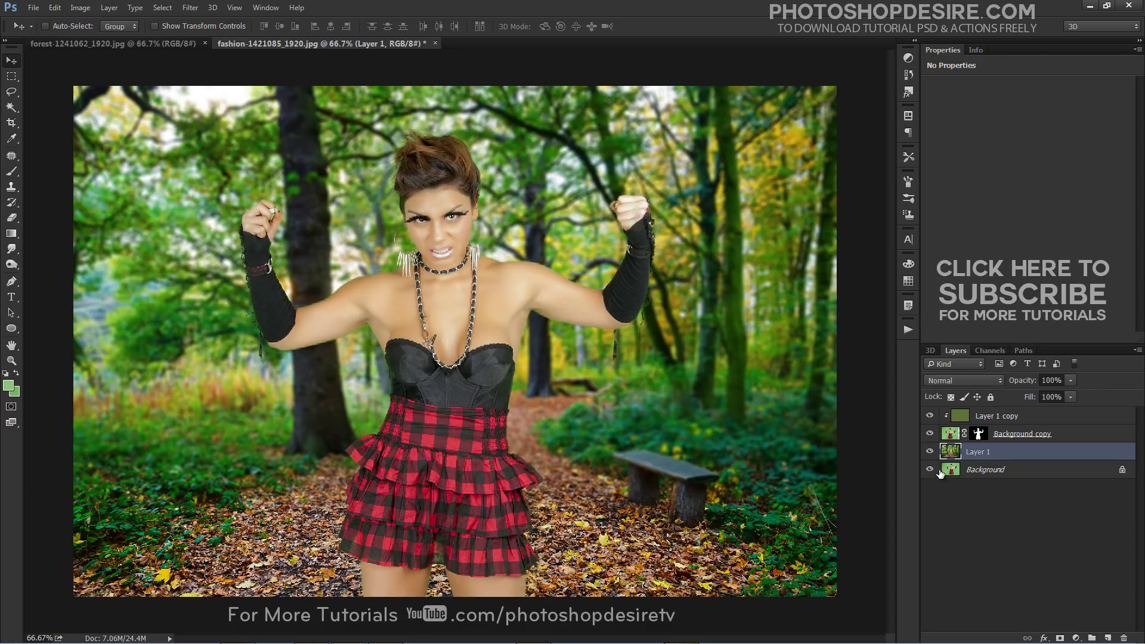